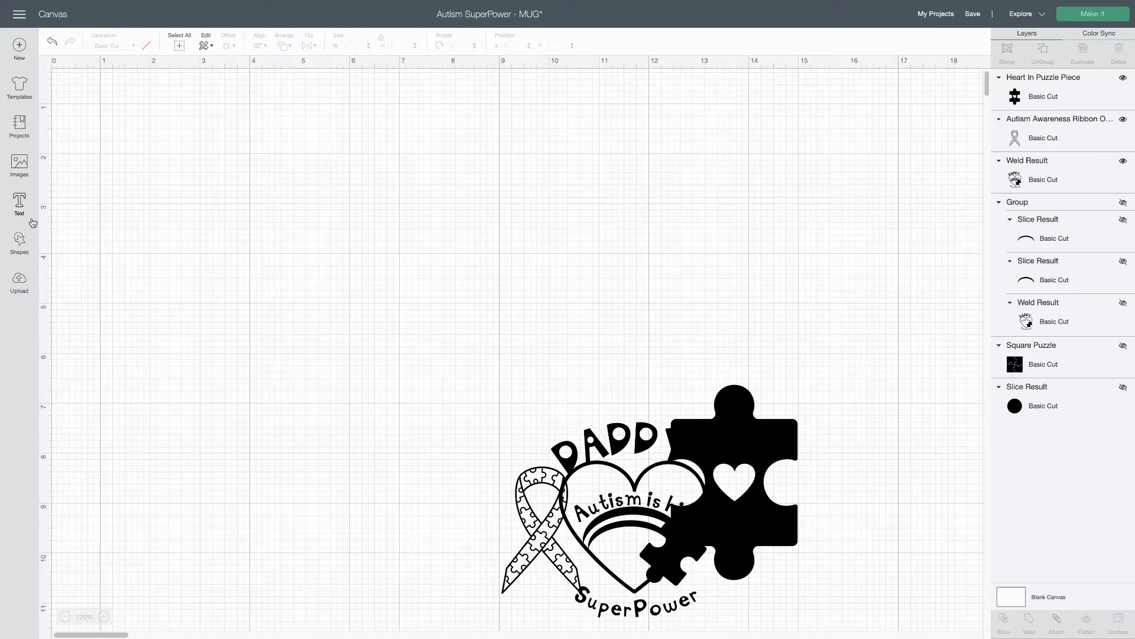
Insert the 15 ounce mug template from the recent uploads onto the canvas
{"action": "left_click", "coordinate": [18, 280]}
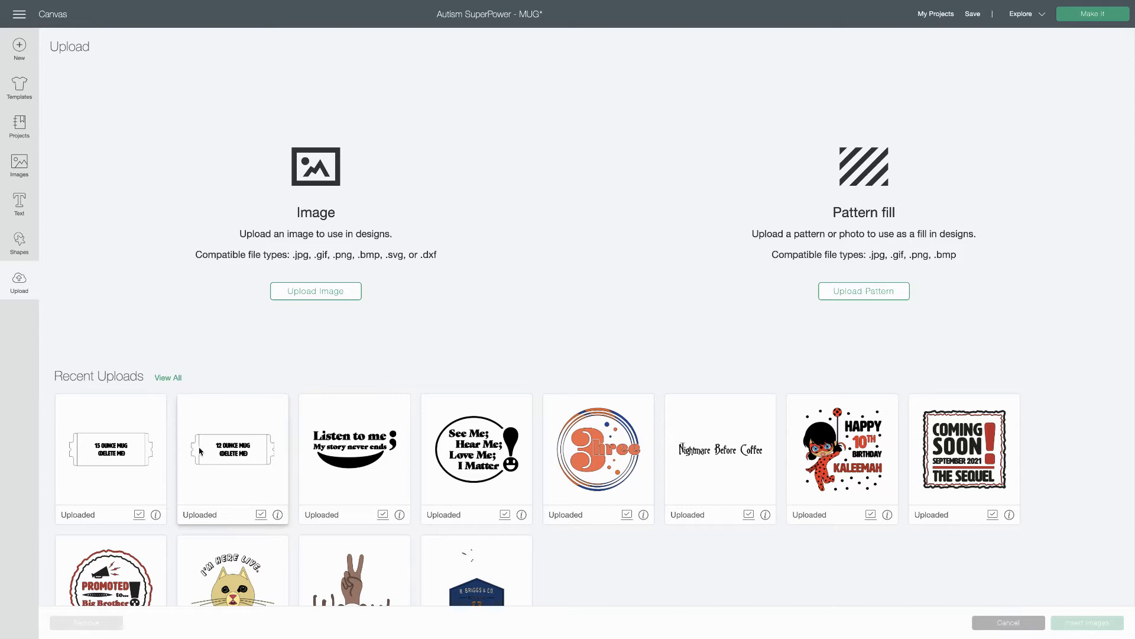
{"action": "left_click", "coordinate": [108, 453]}
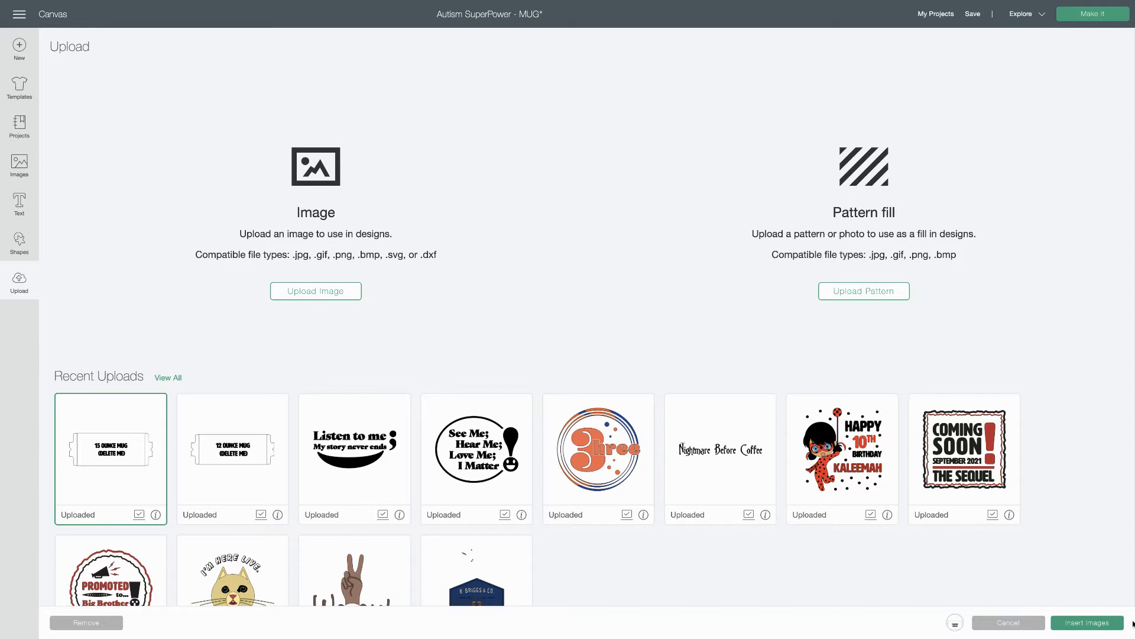
{"action": "left_click", "coordinate": [1088, 622]}
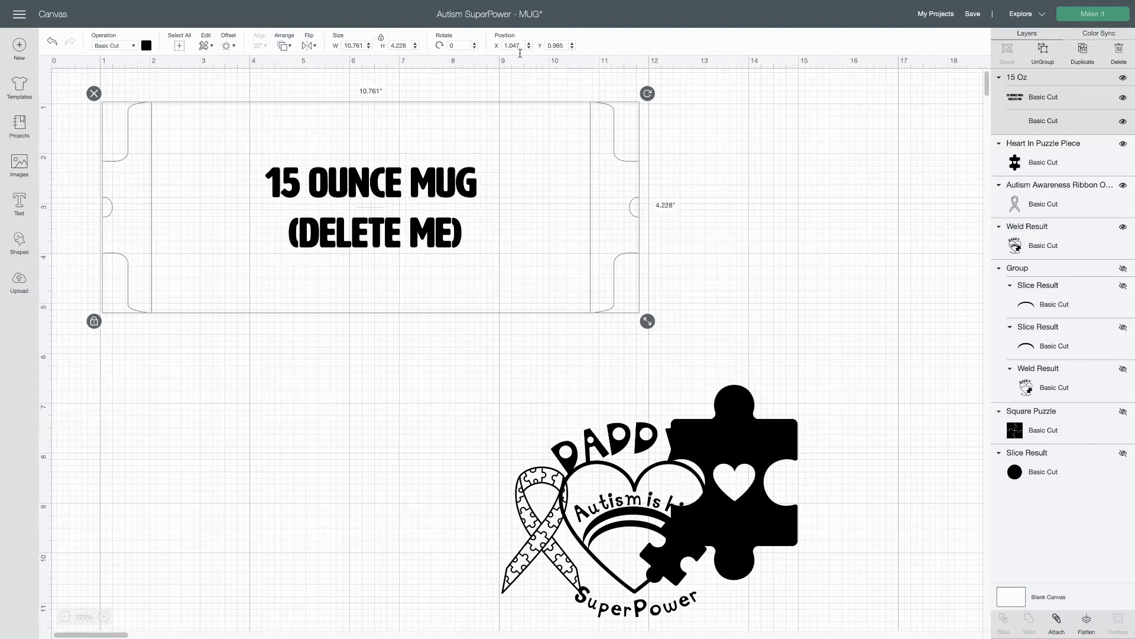
Position the mug template at X 0.5 and Y 0.5
{"action": "left_click_drag", "start_coordinate": [517, 48], "coordinate": [502, 50]}
{"action": "left_click_drag", "start_coordinate": [520, 46], "coordinate": [503, 46]}
{"action": "type", "text": "1.5"}
{"action": "left_click", "coordinate": [558, 46]}
{"action": "type", "text": ".5"}
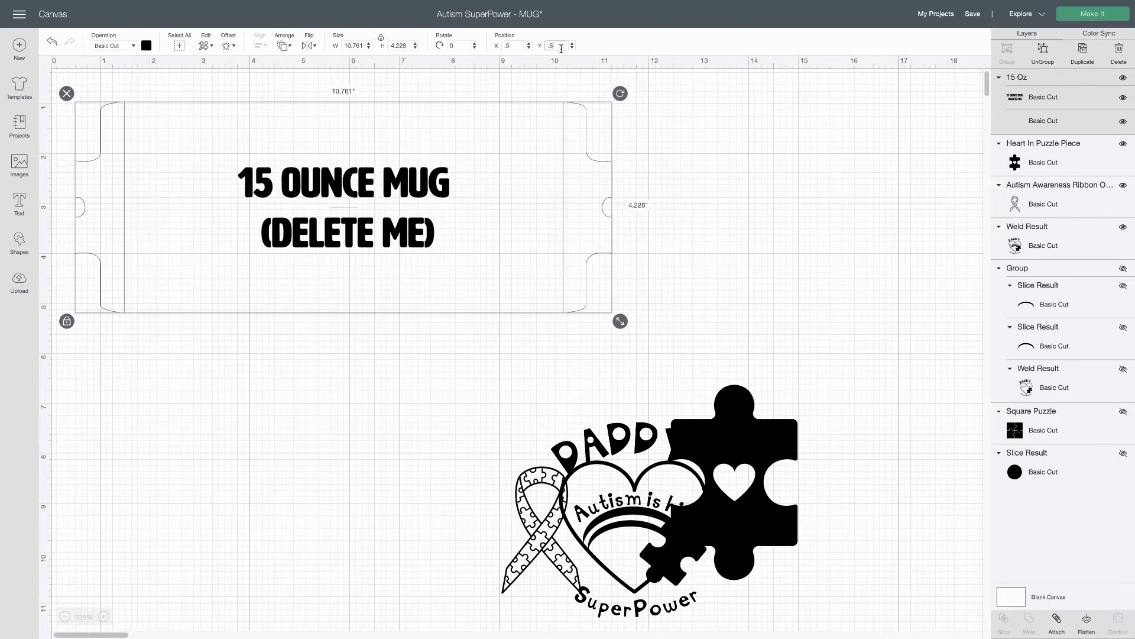
{"action": "key", "text": "Return"}
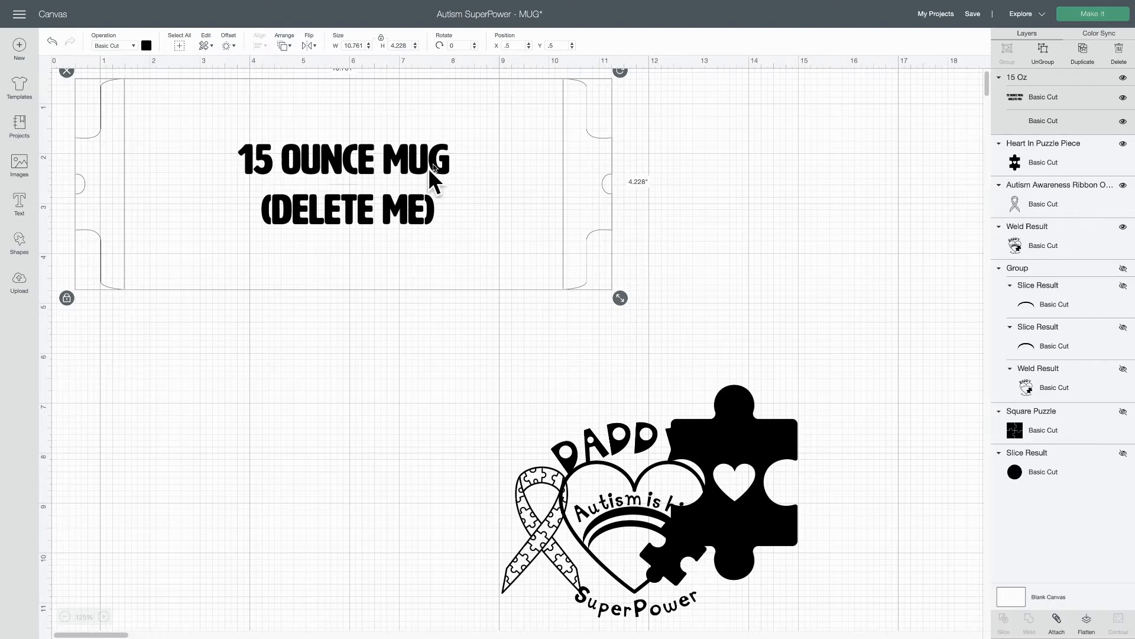
Hide the template's "15 ounce mug (delete me)" text layer and move the collapsed 15 Oz group below the visible Weld Result layer
{"action": "left_click", "coordinate": [1123, 97]}
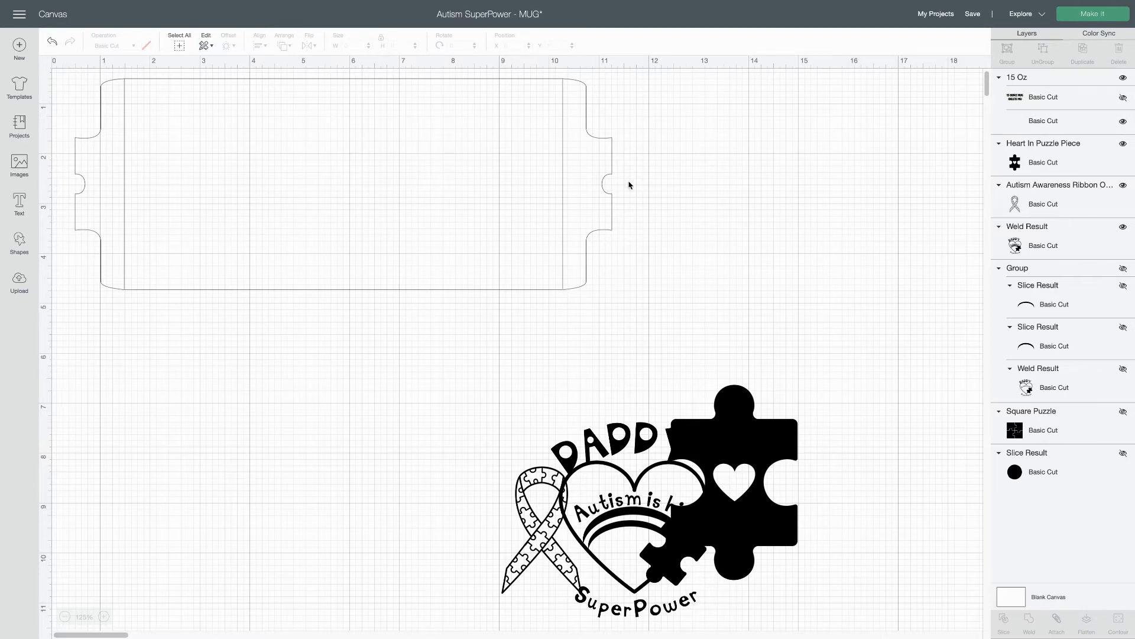
{"action": "left_click", "coordinate": [999, 78]}
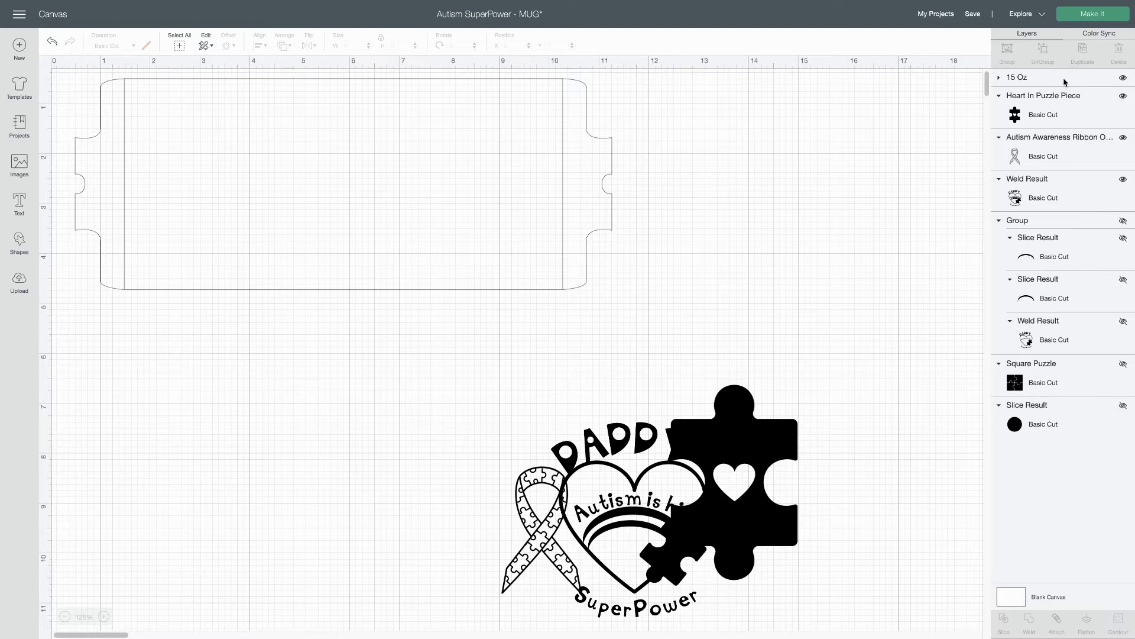
{"action": "left_click_drag", "start_coordinate": [1031, 77], "coordinate": [1038, 200]}
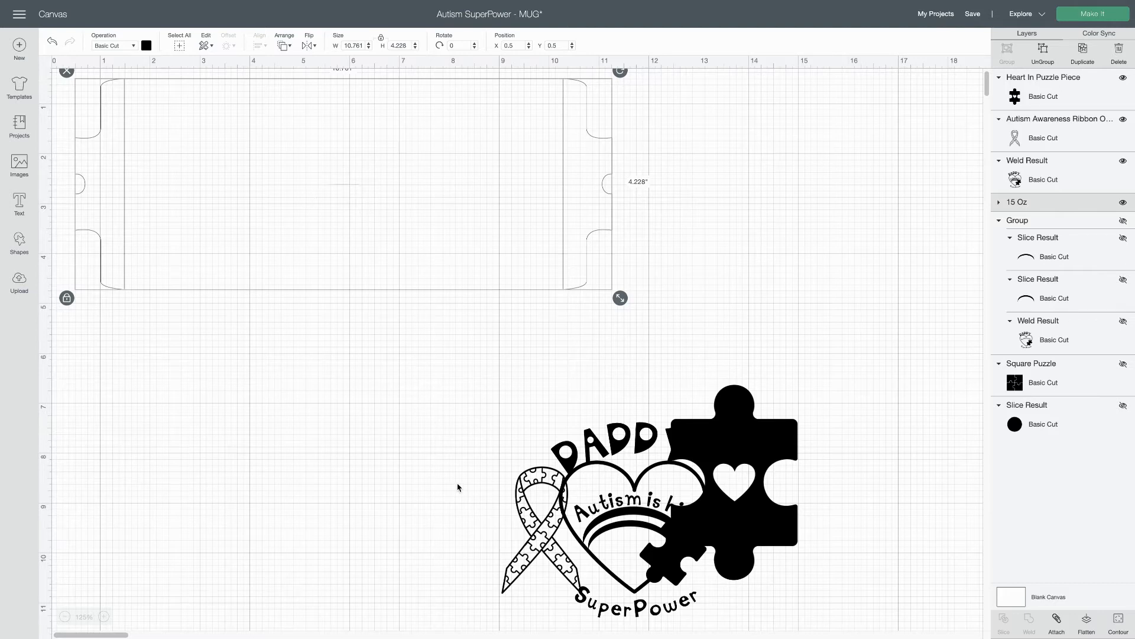
Place the DADDY heart design inside the left end of the mug template, at about X 1.64, Y 0.64
{"action": "left_click", "coordinate": [576, 463]}
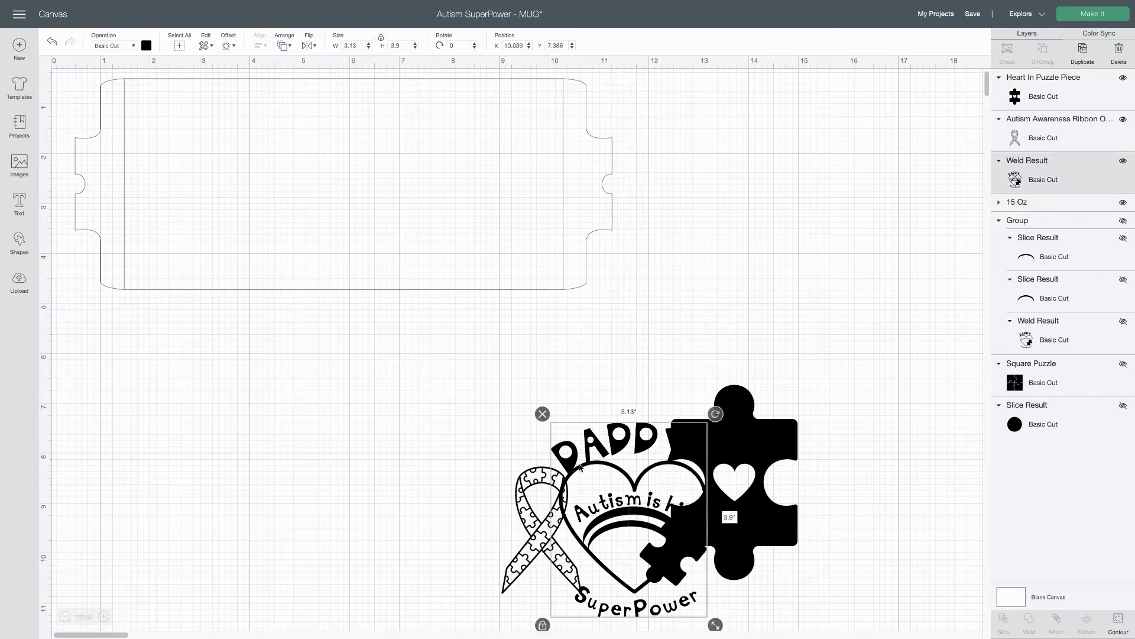
{"action": "left_click_drag", "start_coordinate": [575, 462], "coordinate": [157, 125]}
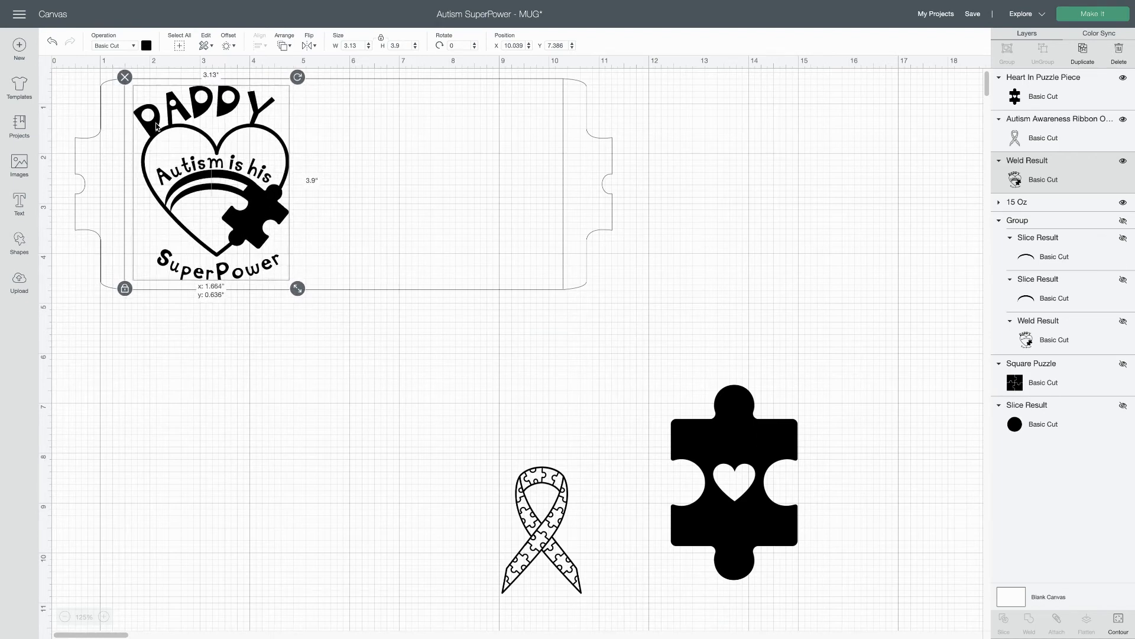
{"action": "left_click_drag", "start_coordinate": [156, 125], "coordinate": [156, 126]}
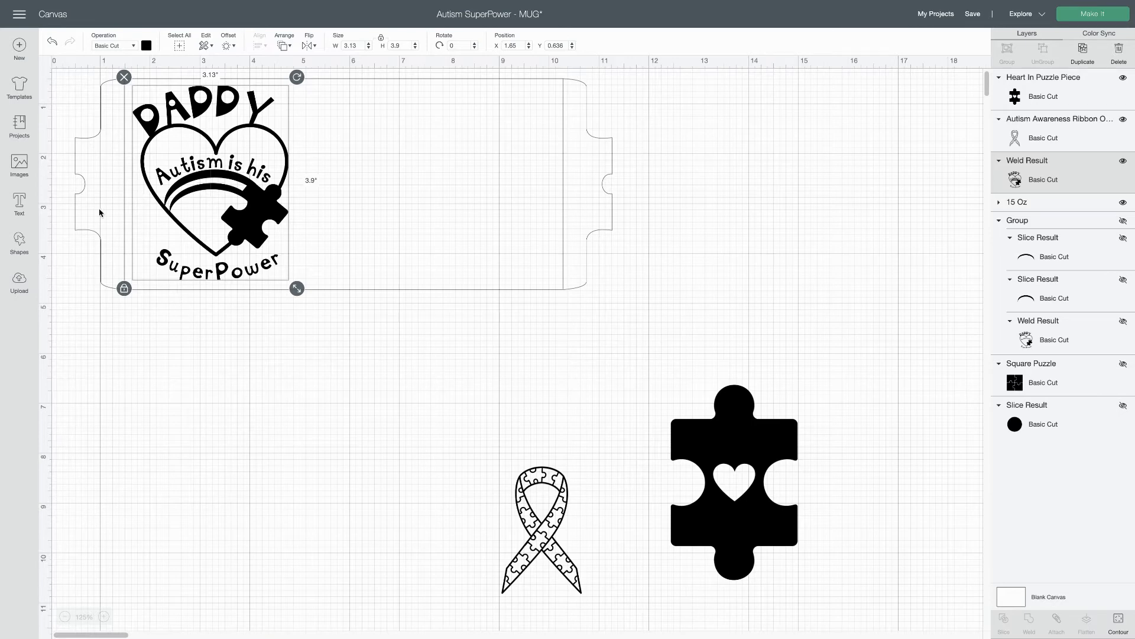
{"action": "left_click", "coordinate": [103, 617]}
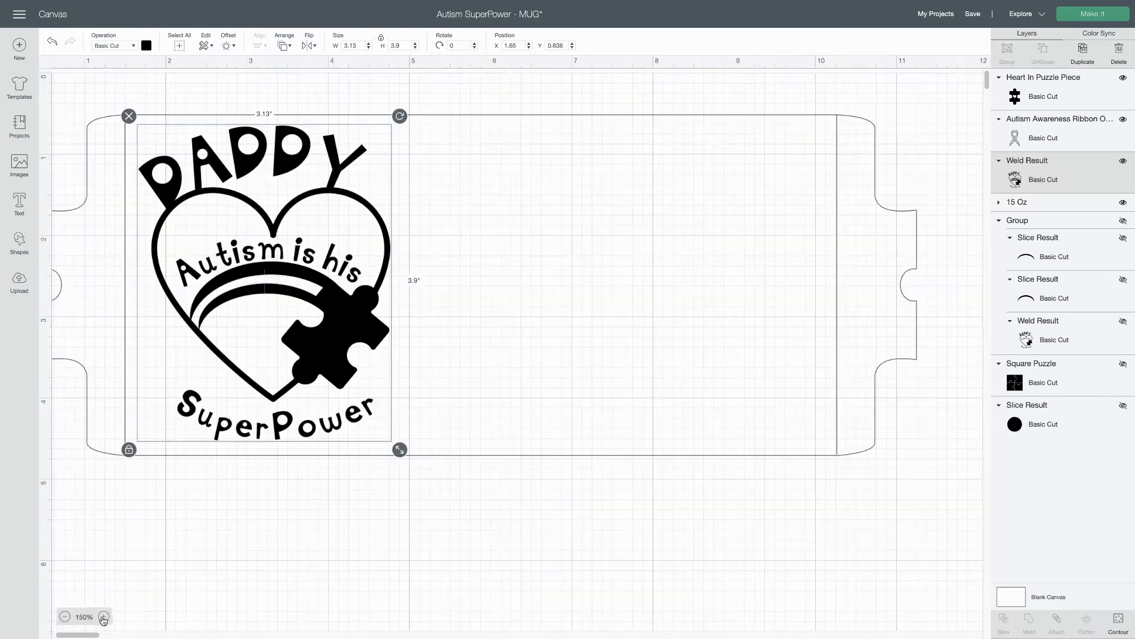
{"action": "left_click", "coordinate": [104, 617]}
{"action": "scroll", "coordinate": [116, 548], "scroll_direction": "left", "scroll_amount": 3}
{"action": "scroll", "coordinate": [117, 549], "scroll_direction": "up", "scroll_amount": 2}
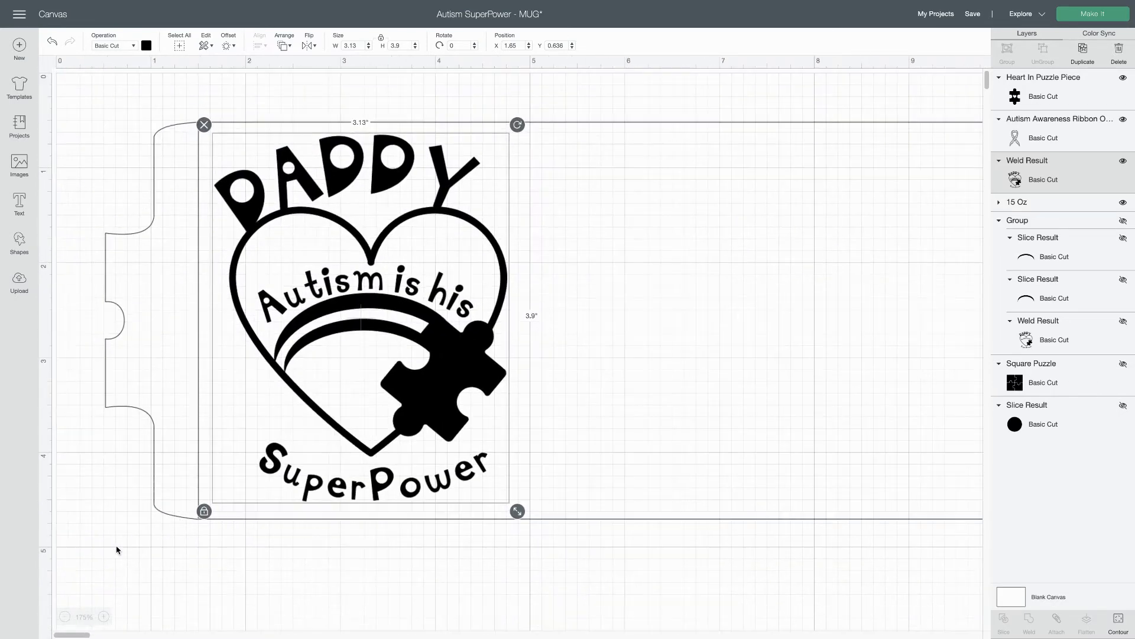
{"action": "left_click", "coordinate": [299, 321]}
{"action": "left_click_drag", "start_coordinate": [299, 321], "coordinate": [297, 322]}
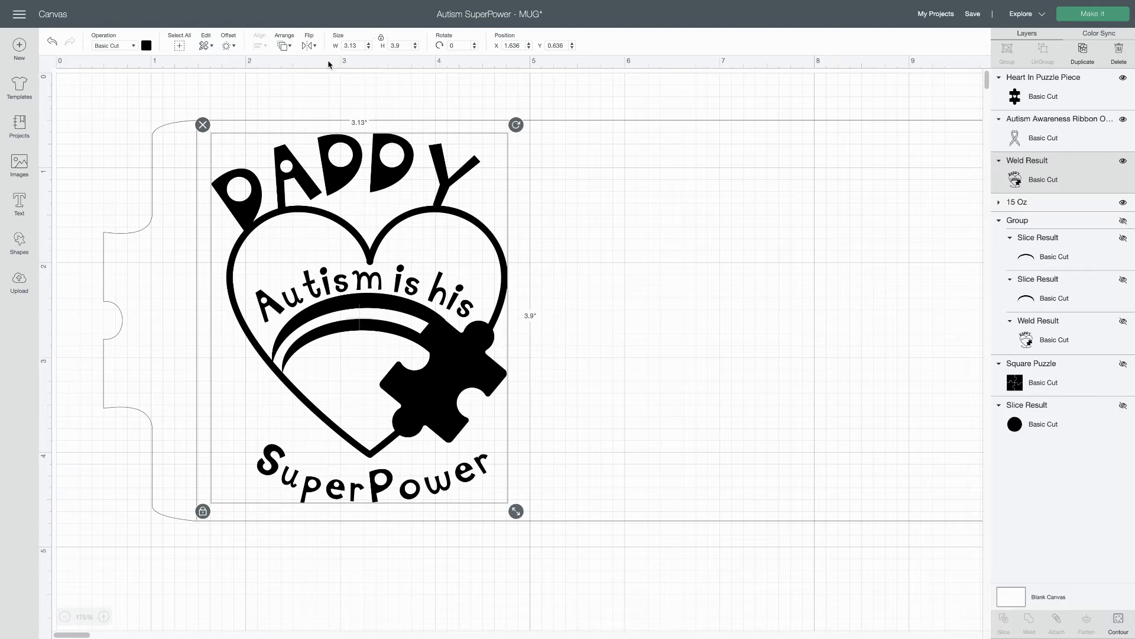
Center the DADDY heart design vertically with the mug template
{"action": "left_click_drag", "start_coordinate": [316, 93], "coordinate": [348, 160]}
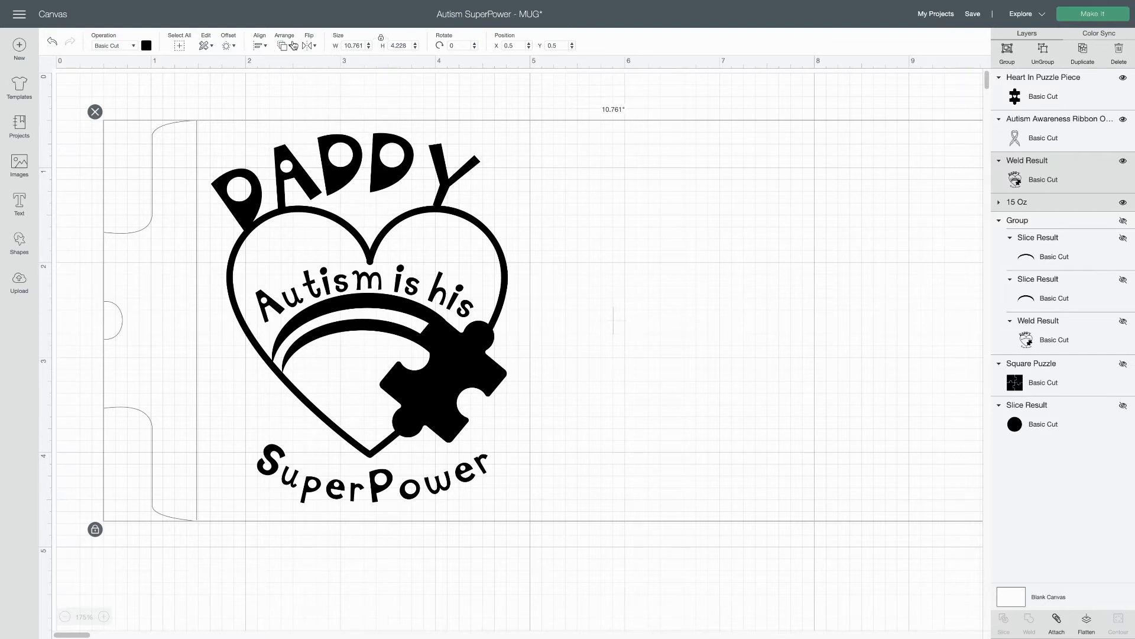
{"action": "left_click", "coordinate": [262, 49]}
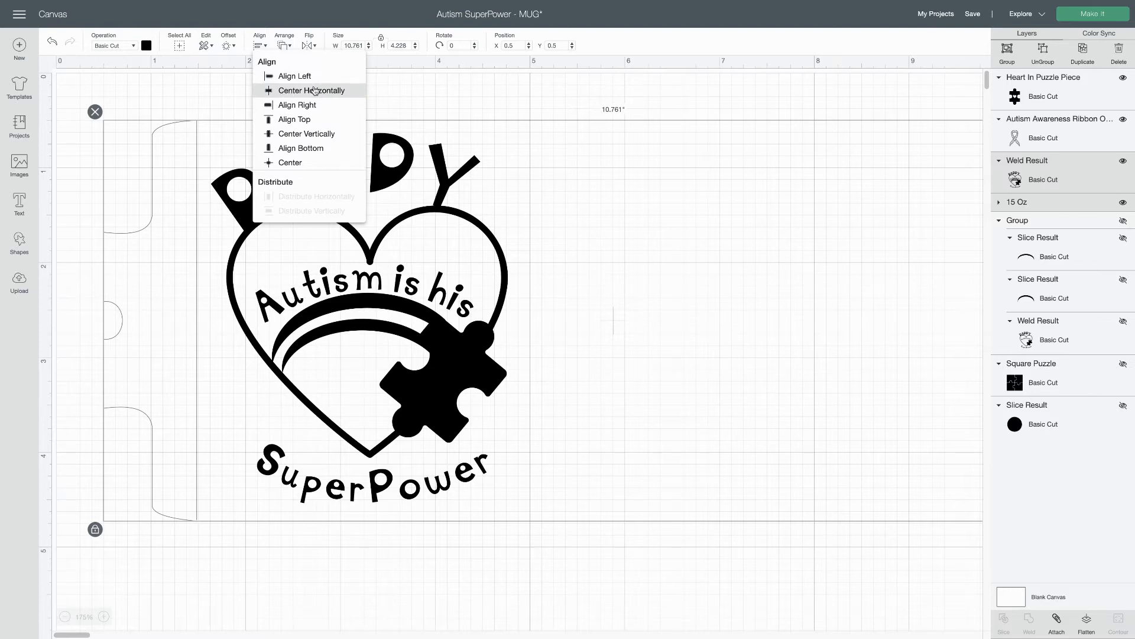
{"action": "left_click", "coordinate": [290, 134]}
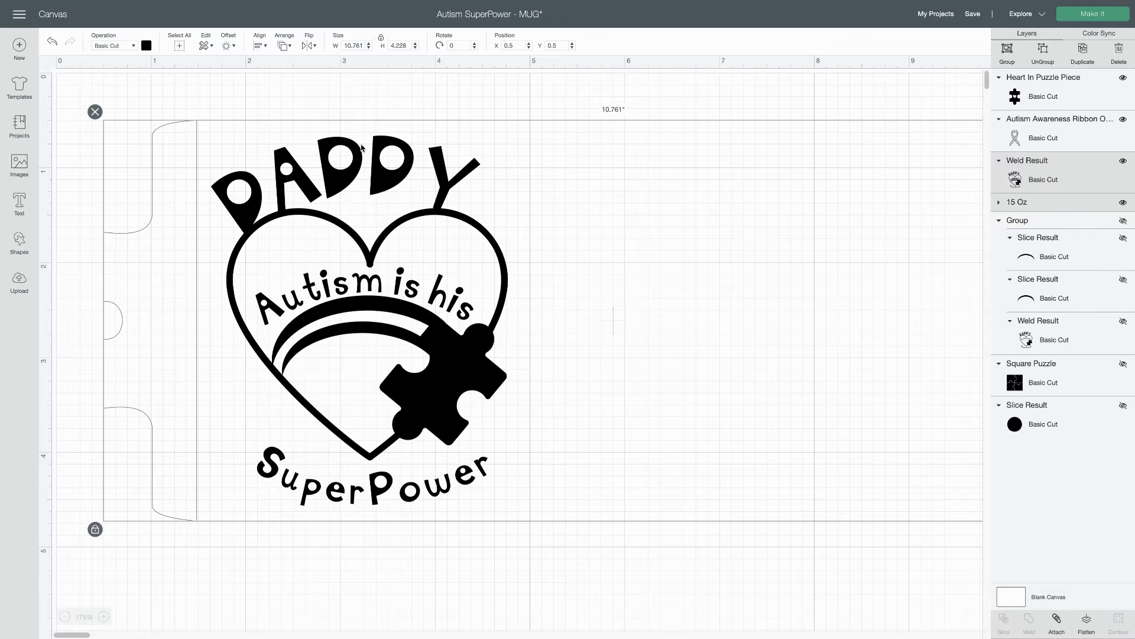
Move the awareness ribbon and heart puzzle piece together up toward the mug template, to about X 8.5, Y 3.44
{"action": "scroll", "coordinate": [530, 383], "scroll_direction": "down", "scroll_amount": 1}
{"action": "scroll", "coordinate": [529, 383], "scroll_direction": "right", "scroll_amount": 1}
{"action": "scroll", "coordinate": [530, 383], "scroll_direction": "down", "scroll_amount": 10}
{"action": "scroll", "coordinate": [530, 383], "scroll_direction": "right", "scroll_amount": 3}
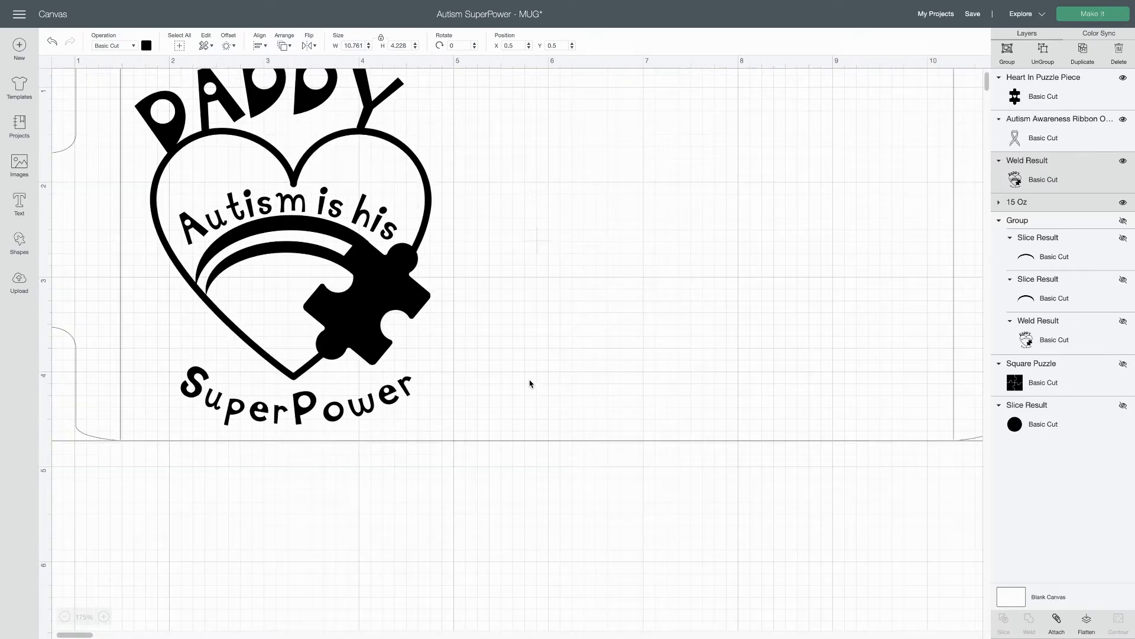
{"action": "scroll", "coordinate": [530, 383], "scroll_direction": "down", "scroll_amount": 15}
{"action": "scroll", "coordinate": [530, 383], "scroll_direction": "right", "scroll_amount": 15}
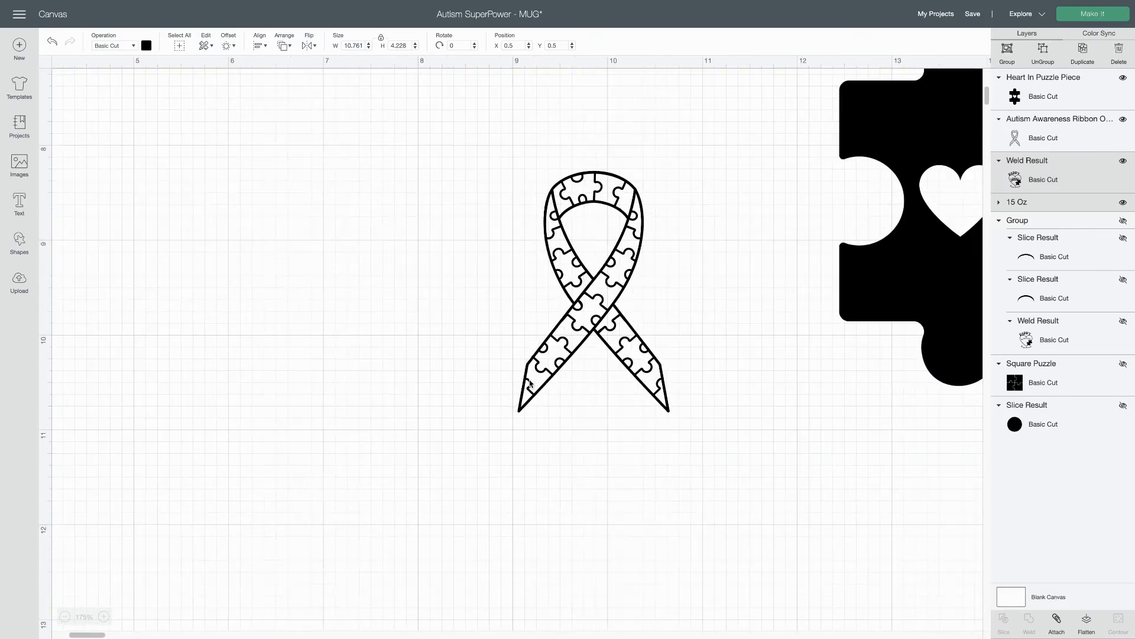
{"action": "left_click_drag", "start_coordinate": [418, 279], "coordinate": [831, 263]}
{"action": "left_click_drag", "start_coordinate": [573, 267], "coordinate": [525, 134]}
{"action": "scroll", "coordinate": [515, 264], "scroll_direction": "up", "scroll_amount": 1}
{"action": "scroll", "coordinate": [516, 266], "scroll_direction": "up", "scroll_amount": 10}
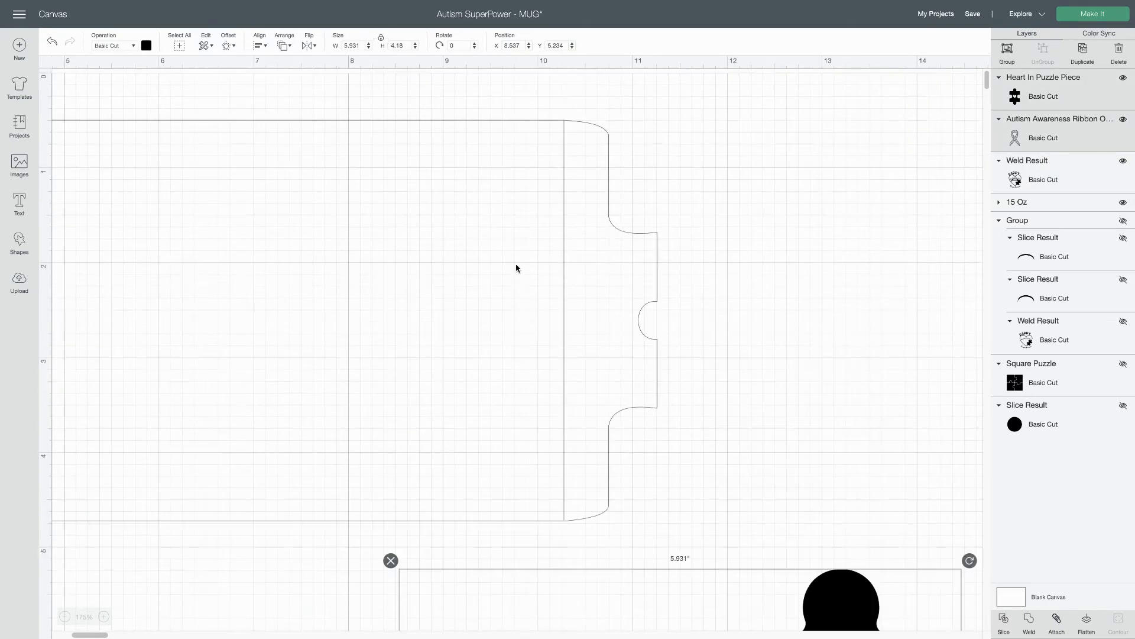
{"action": "scroll", "coordinate": [525, 357], "scroll_direction": "down", "scroll_amount": 4}
{"action": "left_click_drag", "start_coordinate": [496, 473], "coordinate": [492, 303]}
{"action": "scroll", "coordinate": [337, 317], "scroll_direction": "left", "scroll_amount": 5}
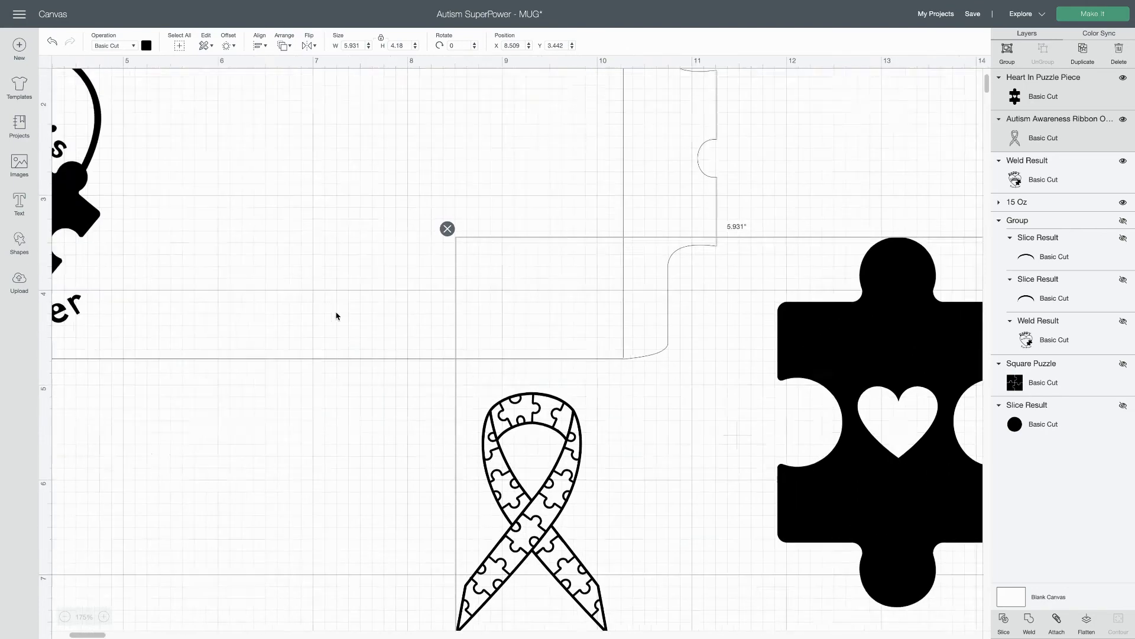
{"action": "scroll", "coordinate": [340, 363], "scroll_direction": "up", "scroll_amount": 5}
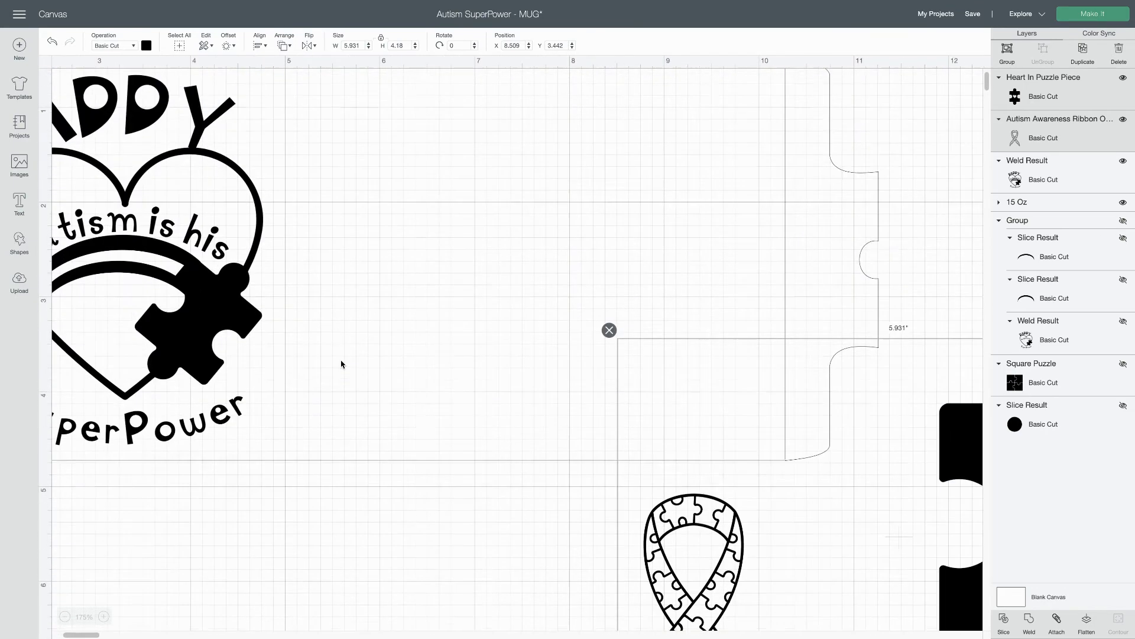
Place the awareness ribbon alone in the middle area of the mug template, at about X 5.76, Y 1.44
{"action": "left_click", "coordinate": [64, 616]}
{"action": "scroll", "coordinate": [455, 389], "scroll_direction": "left", "scroll_amount": 5}
{"action": "scroll", "coordinate": [455, 389], "scroll_direction": "up", "scroll_amount": 2}
{"action": "scroll", "coordinate": [455, 389], "scroll_direction": "left", "scroll_amount": 2}
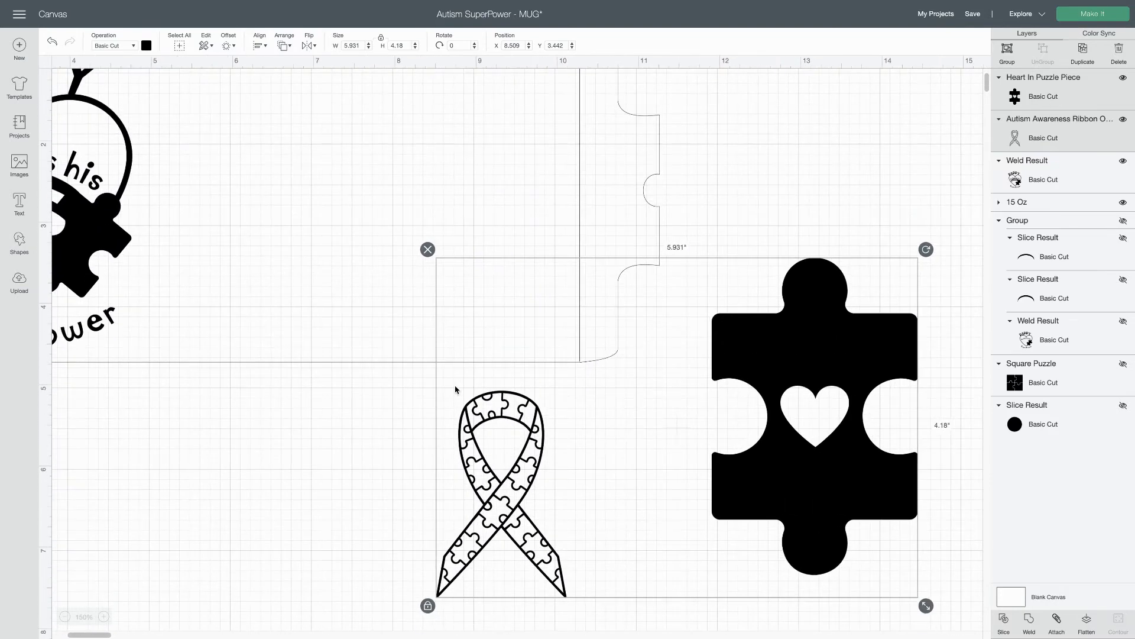
{"action": "left_click", "coordinate": [291, 459]}
{"action": "left_click_drag", "start_coordinate": [479, 482], "coordinate": [261, 193]}
{"action": "scroll", "coordinate": [261, 198], "scroll_direction": "up", "scroll_amount": 1}
{"action": "scroll", "coordinate": [261, 198], "scroll_direction": "up", "scroll_amount": 1}
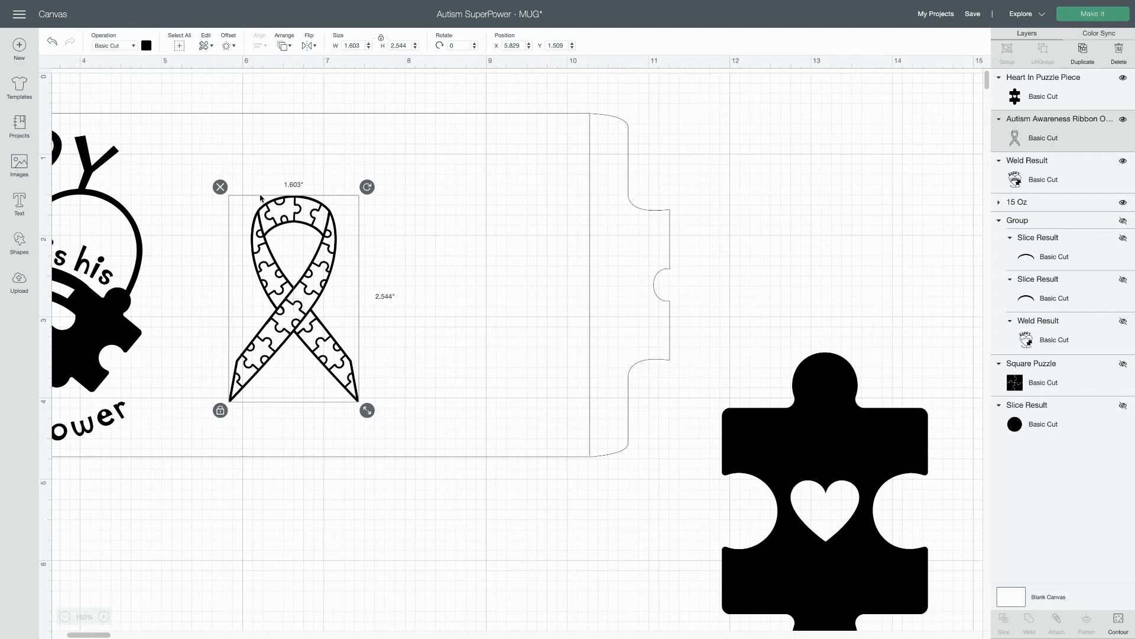
{"action": "mouse_move", "coordinate": [259, 242]}
{"action": "left_mouse_down"}
{"action": "mouse_move", "coordinate": [241, 224]}
{"action": "mouse_move", "coordinate": [260, 256]}
{"action": "left_mouse_up"}
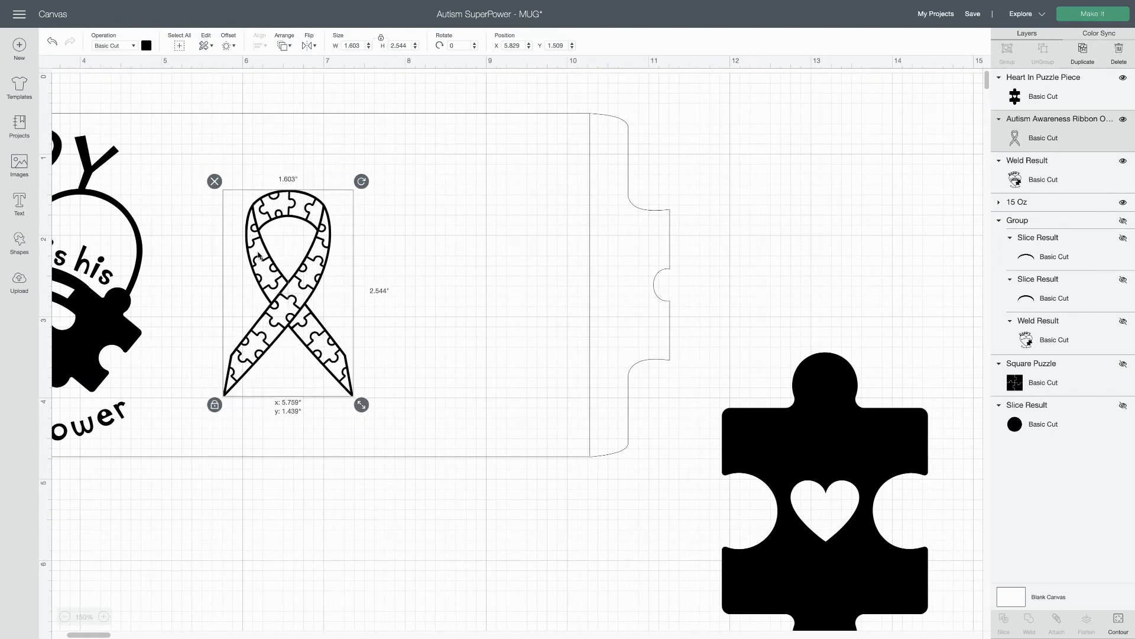
Place the heart puzzle piece inside the template's right end at about X 7.6 and center it vertically with the template
{"action": "left_click", "coordinate": [780, 410]}
{"action": "left_click_drag", "start_coordinate": [787, 445], "coordinate": [439, 216]}
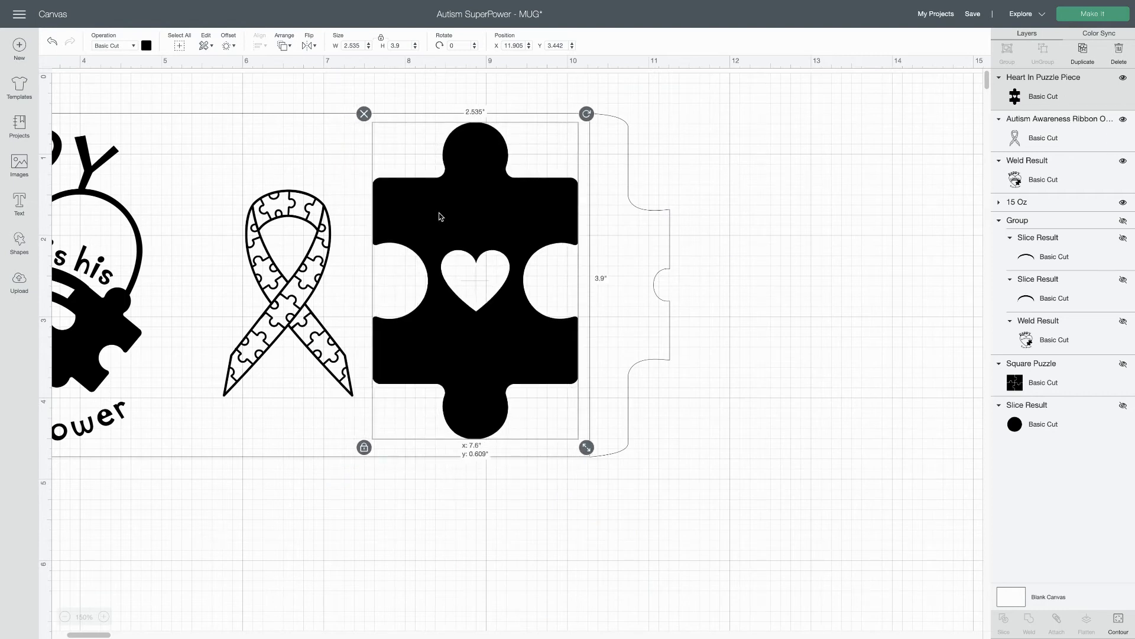
{"action": "left_click_drag", "start_coordinate": [439, 216], "coordinate": [438, 215]}
{"action": "left_click_drag", "start_coordinate": [484, 537], "coordinate": [479, 323]}
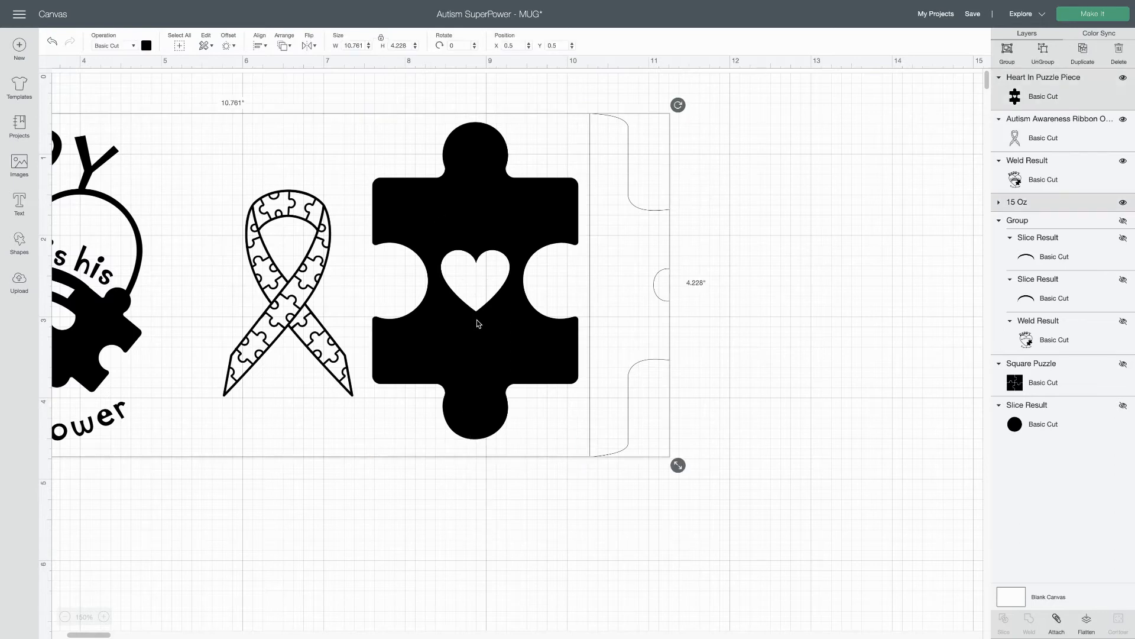
{"action": "left_click", "coordinate": [260, 45]}
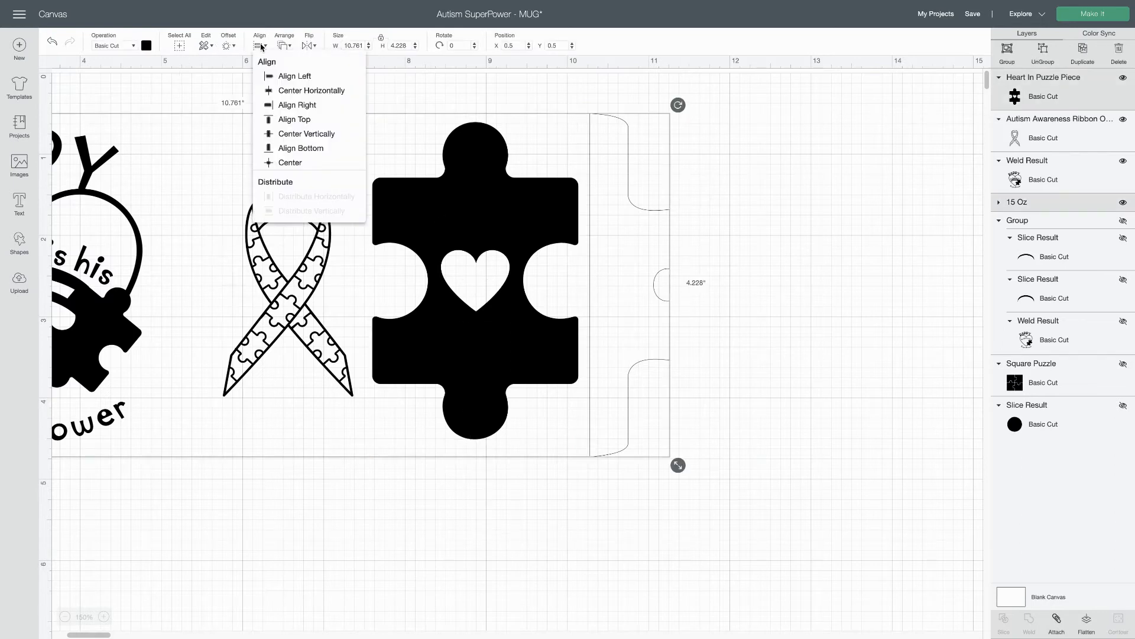
{"action": "left_click", "coordinate": [311, 133]}
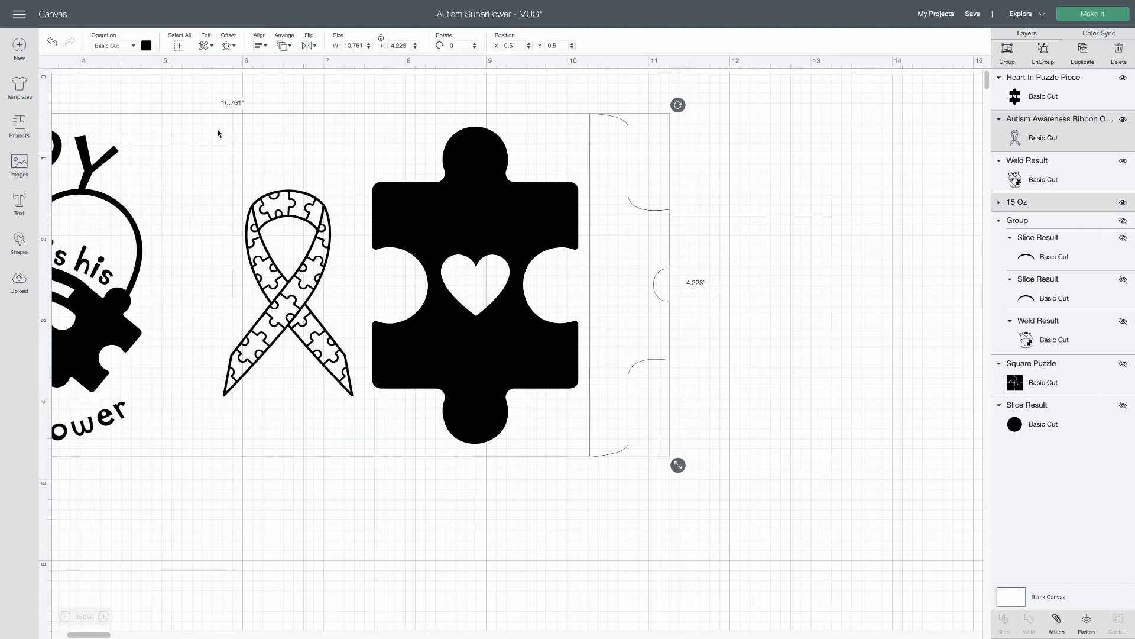
Center the awareness ribbon both horizontally and vertically with the mug template
{"action": "left_click", "coordinate": [261, 46]}
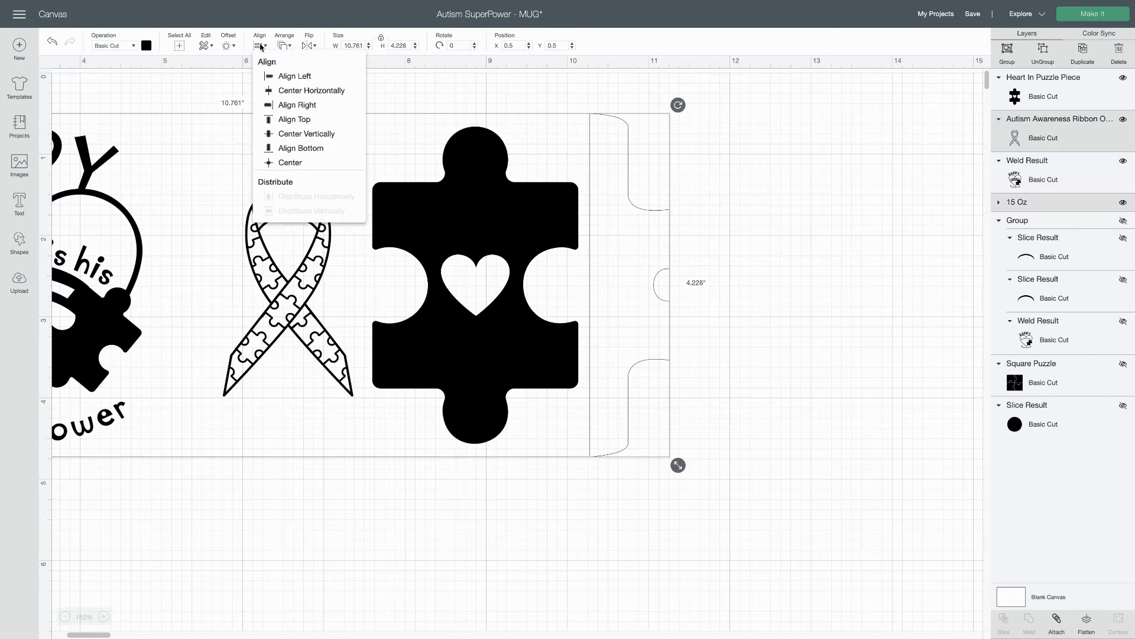
{"action": "left_click", "coordinate": [290, 97]}
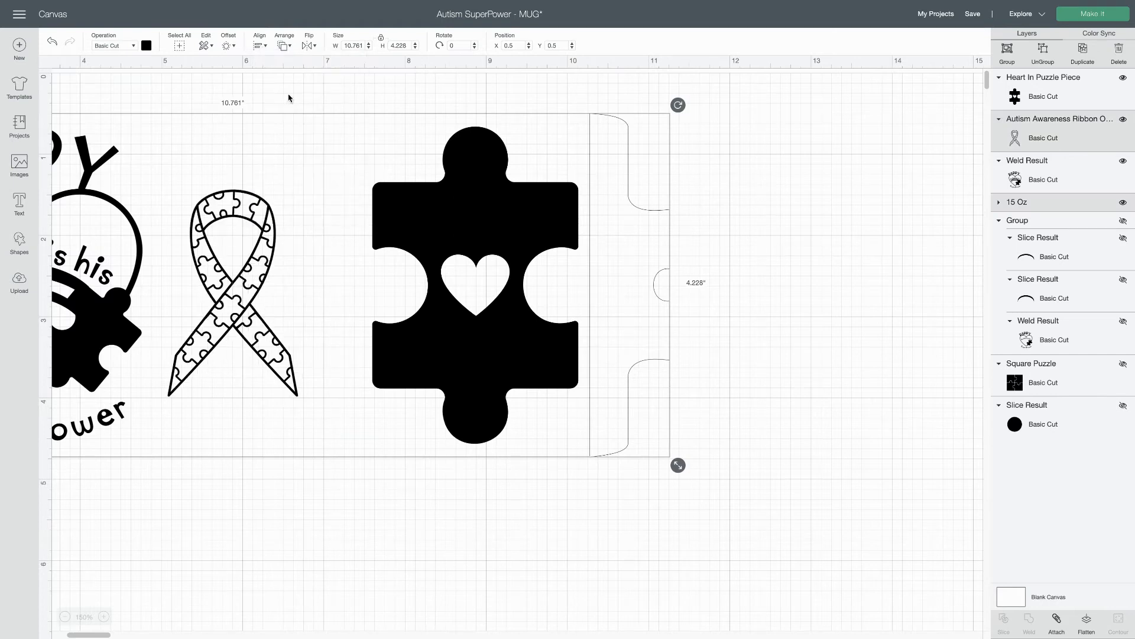
{"action": "left_click", "coordinate": [260, 47]}
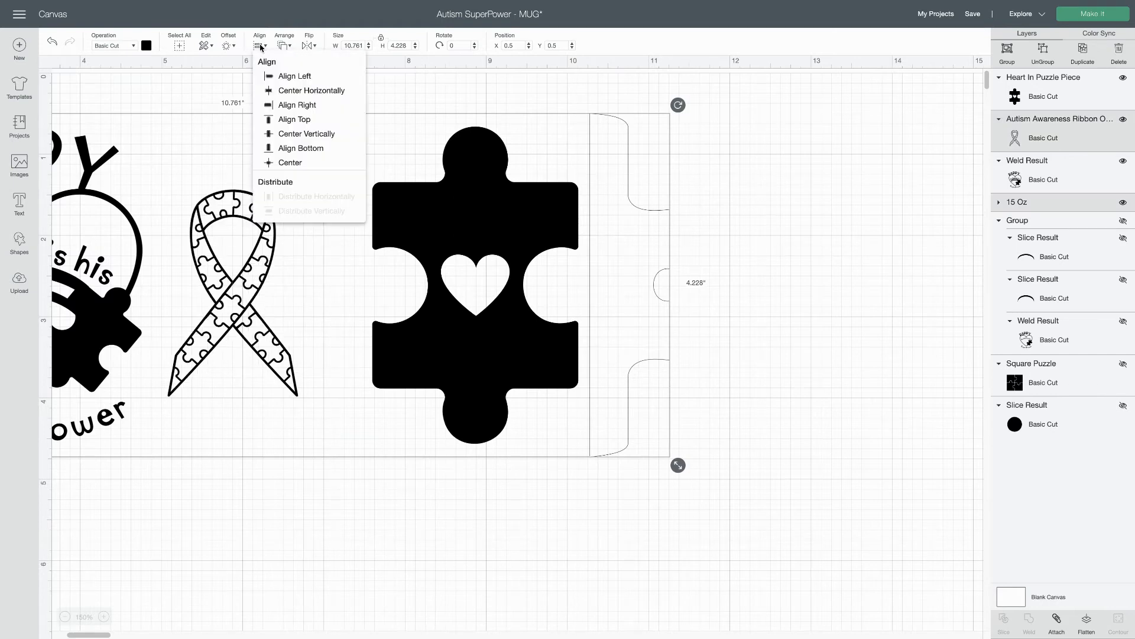
{"action": "left_click", "coordinate": [297, 134]}
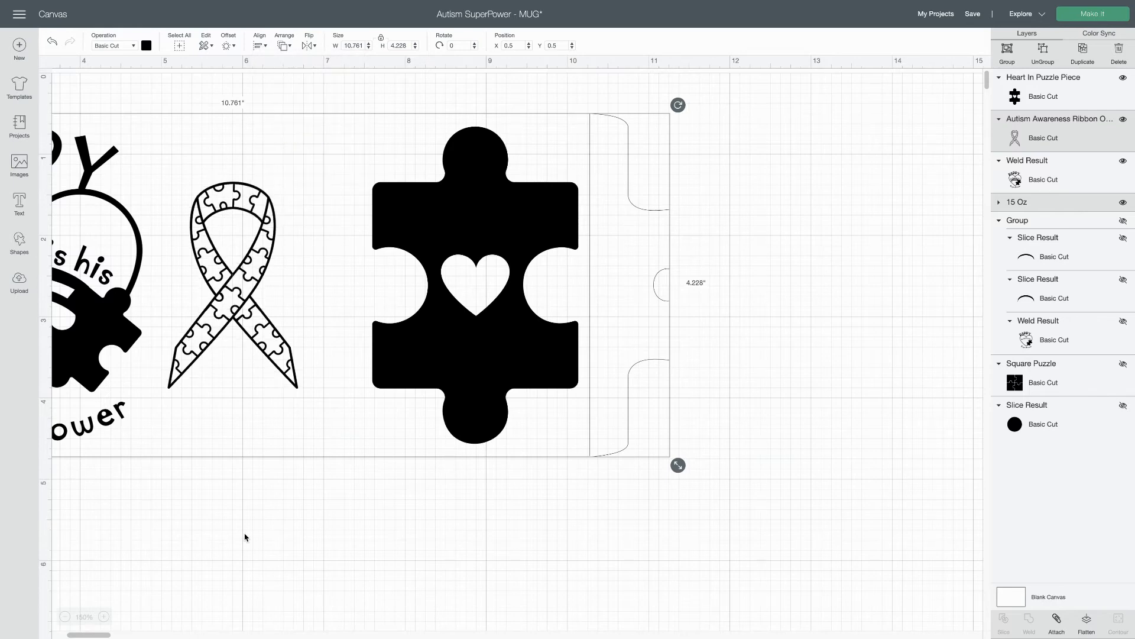
Collapse the hidden Group in the layer list
{"action": "scroll", "coordinate": [247, 537], "scroll_direction": "left", "scroll_amount": 5}
{"action": "scroll", "coordinate": [246, 537], "scroll_direction": "right", "scroll_amount": 1}
{"action": "scroll", "coordinate": [246, 538], "scroll_direction": "left", "scroll_amount": 1}
{"action": "scroll", "coordinate": [246, 538], "scroll_direction": "right", "scroll_amount": 1}
{"action": "scroll", "coordinate": [247, 538], "scroll_direction": "left", "scroll_amount": 1}
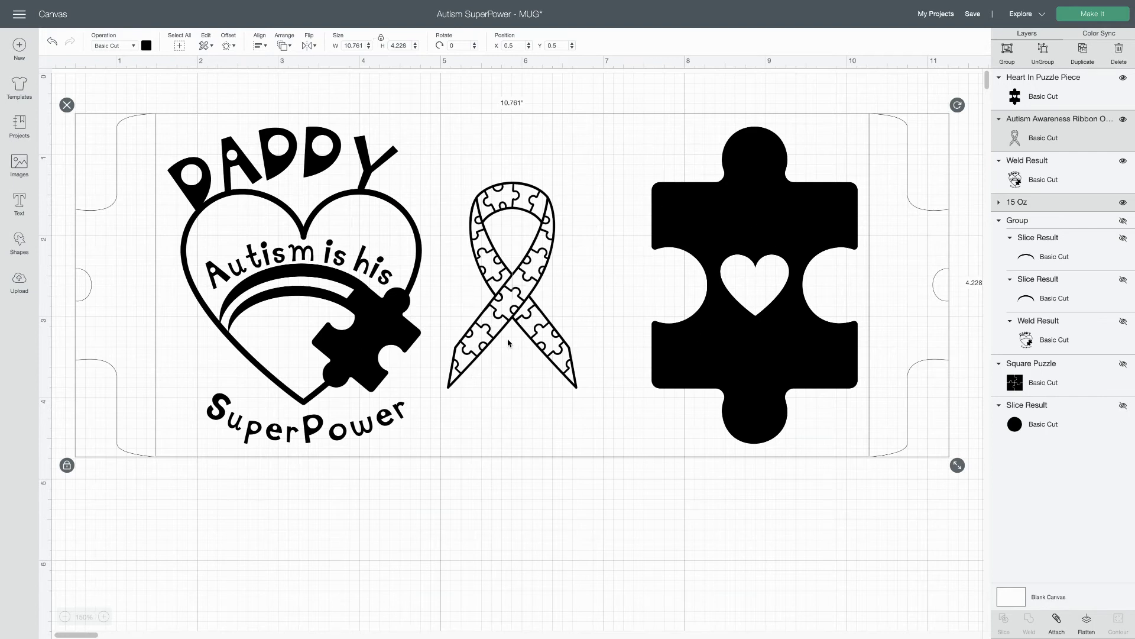
{"action": "left_click", "coordinate": [998, 220]}
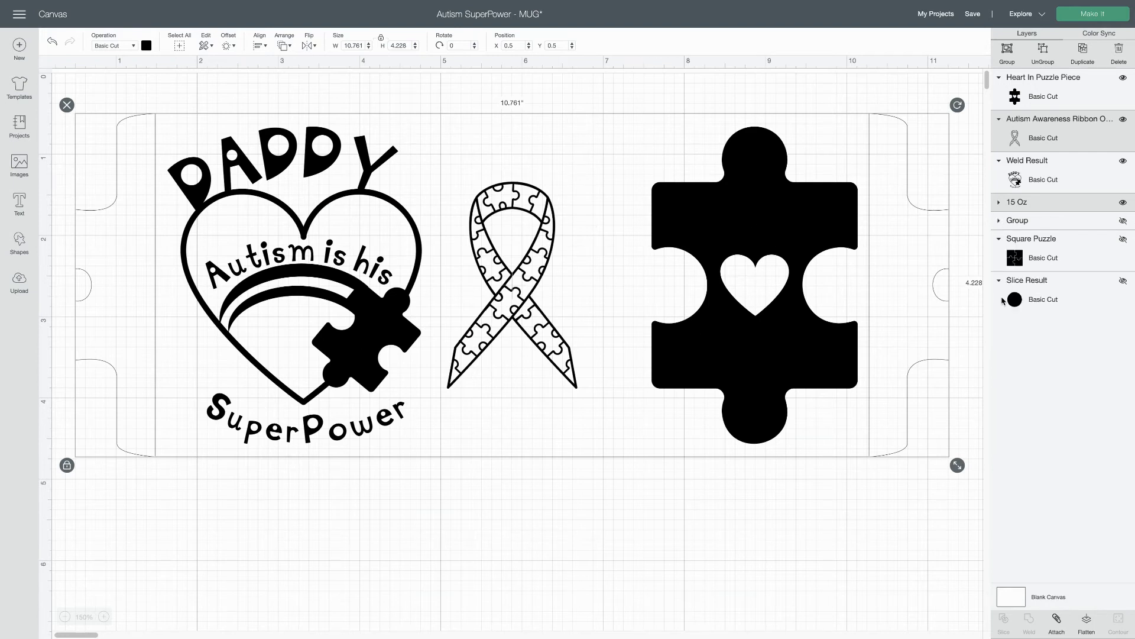
Collapse the hidden Square Puzzle and Slice Result entries in the layer list
{"action": "left_click", "coordinate": [998, 241]}
{"action": "left_click", "coordinate": [999, 257]}
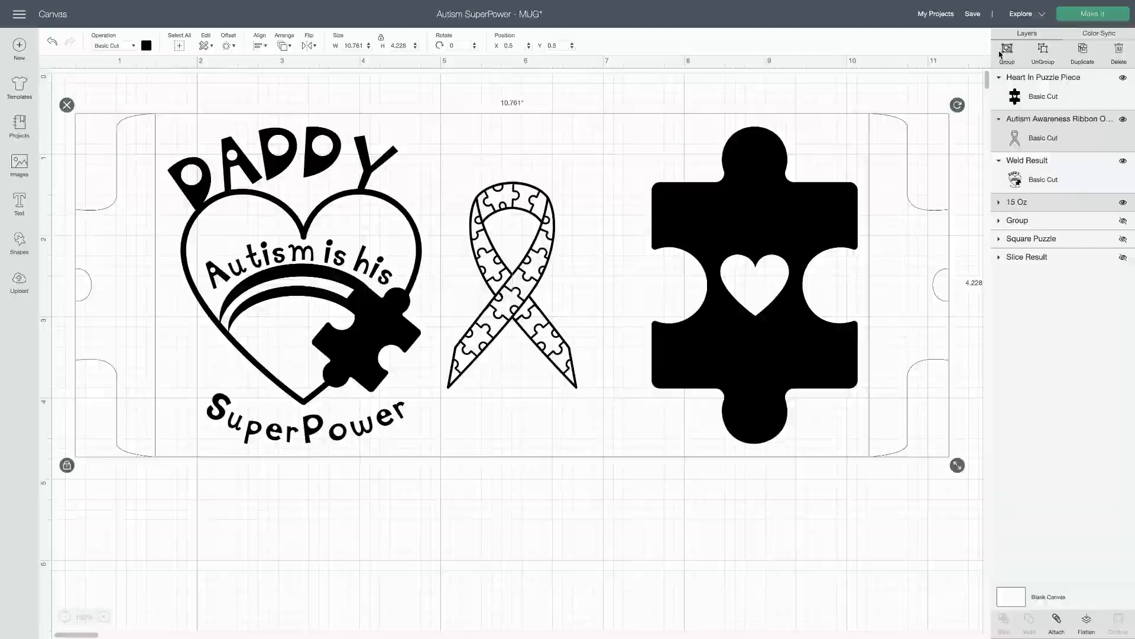
Preview how the unattached designs are arranged on the cutting mat, and return to the canvas
{"action": "left_click", "coordinate": [1093, 14]}
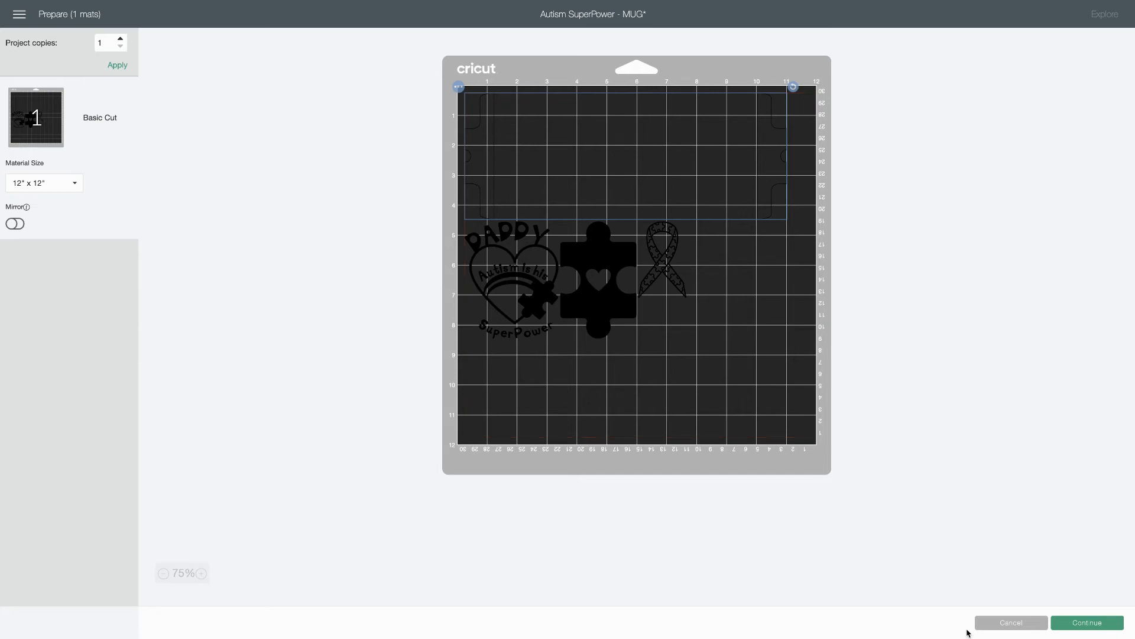
{"action": "left_click", "coordinate": [996, 621]}
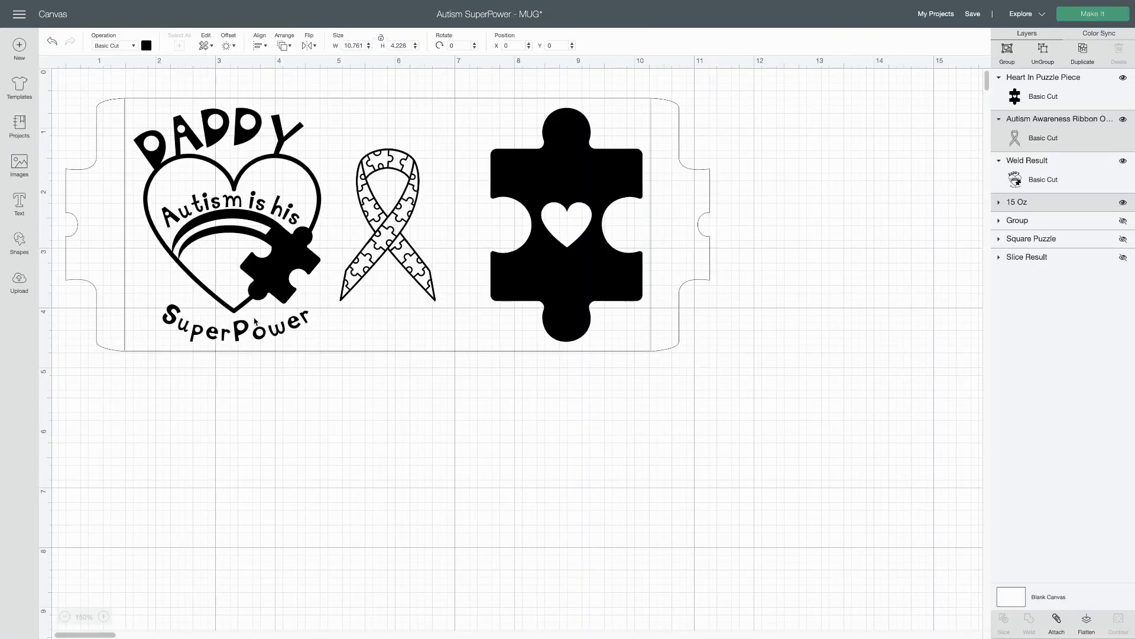
Attach the DADDY heart, awareness ribbon, puzzle piece and 15 Oz template together, and check their placement on the mat preview
{"action": "left_click_drag", "start_coordinate": [700, 418], "coordinate": [152, 175]}
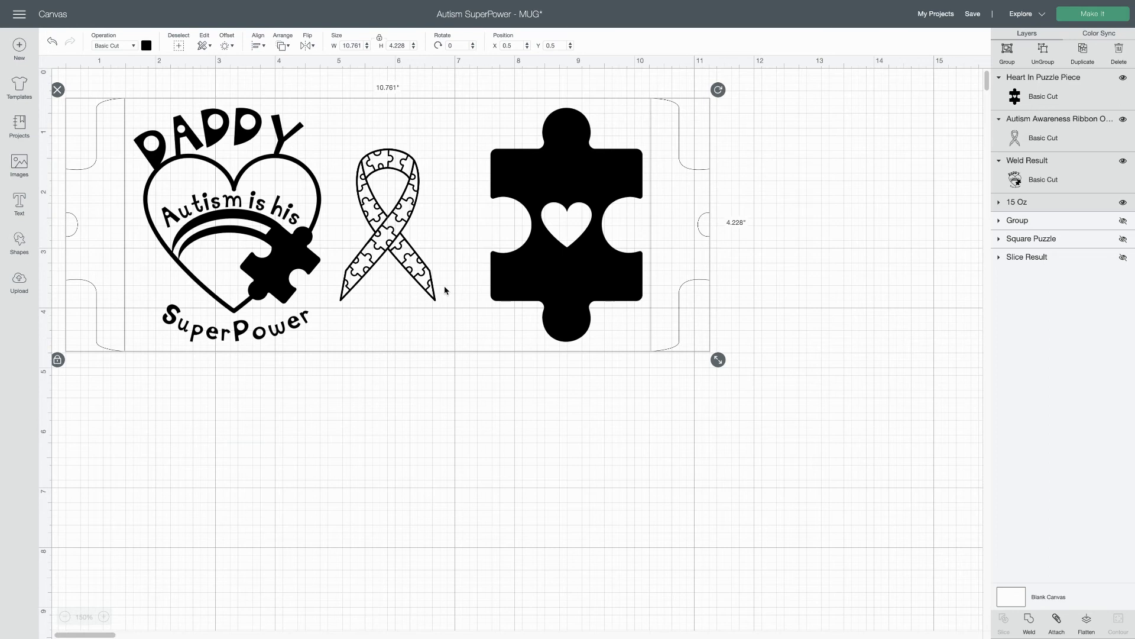
{"action": "left_click", "coordinate": [1057, 619]}
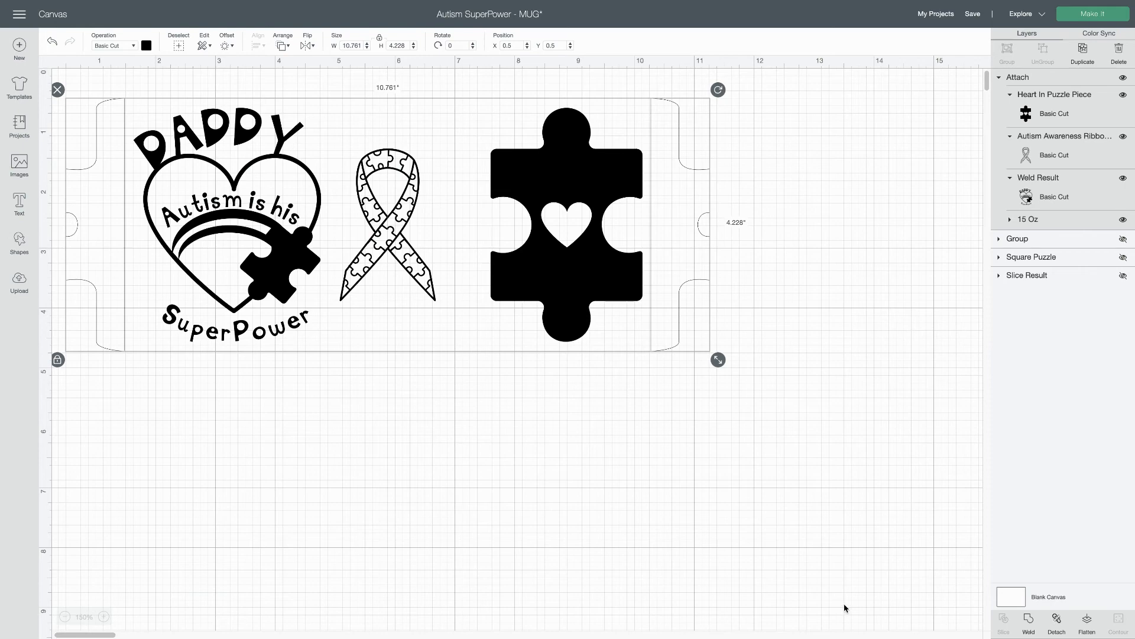
{"action": "left_click", "coordinate": [1103, 17]}
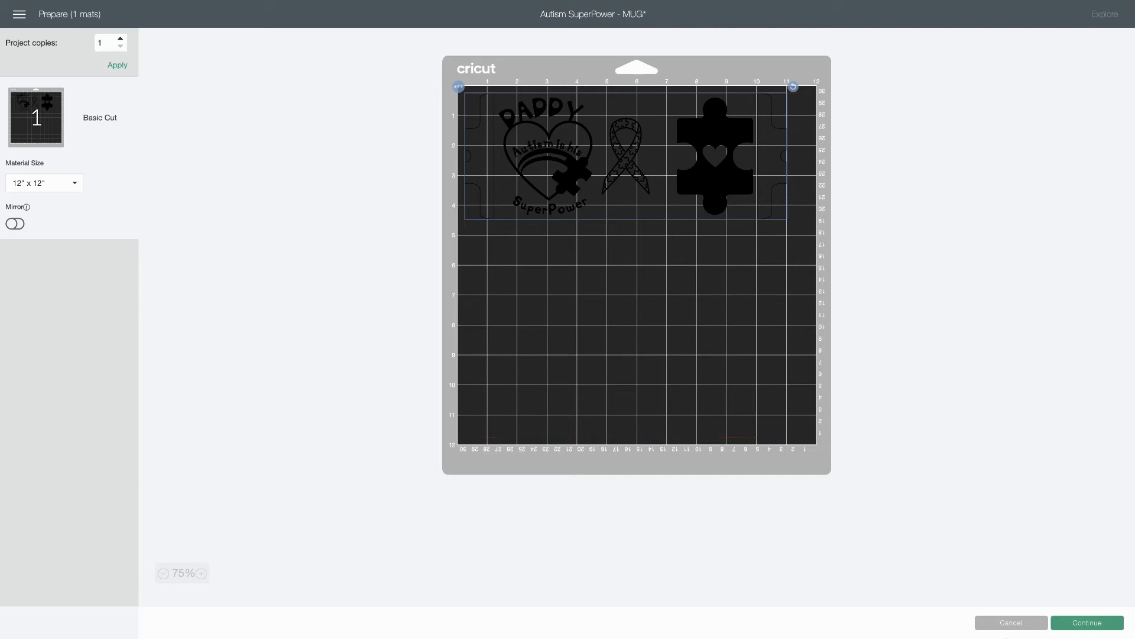
{"action": "left_click", "coordinate": [1003, 627]}
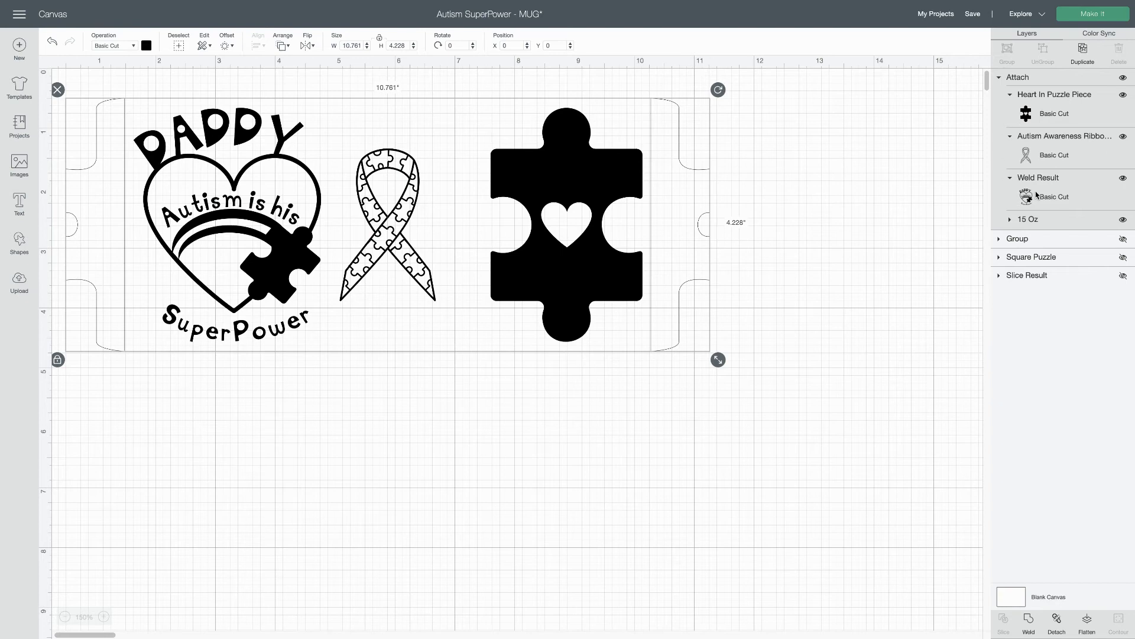
Reselect the attached mug design and expand its 15 Oz layer to show the template's parts
{"action": "left_click", "coordinate": [244, 373]}
{"action": "left_click", "coordinate": [677, 348]}
{"action": "left_click", "coordinate": [1007, 220]}
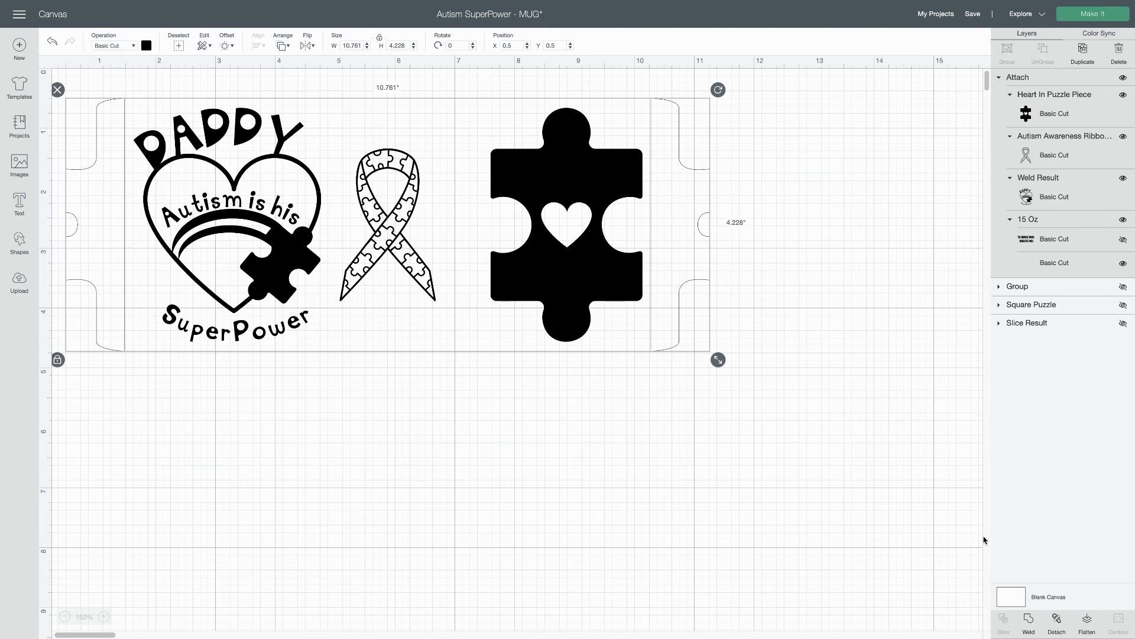
Send the attached design to the mat preparation, turn Mirror on for the 12" x 12" mat and continue to the material setup
{"action": "left_click", "coordinate": [1099, 16]}
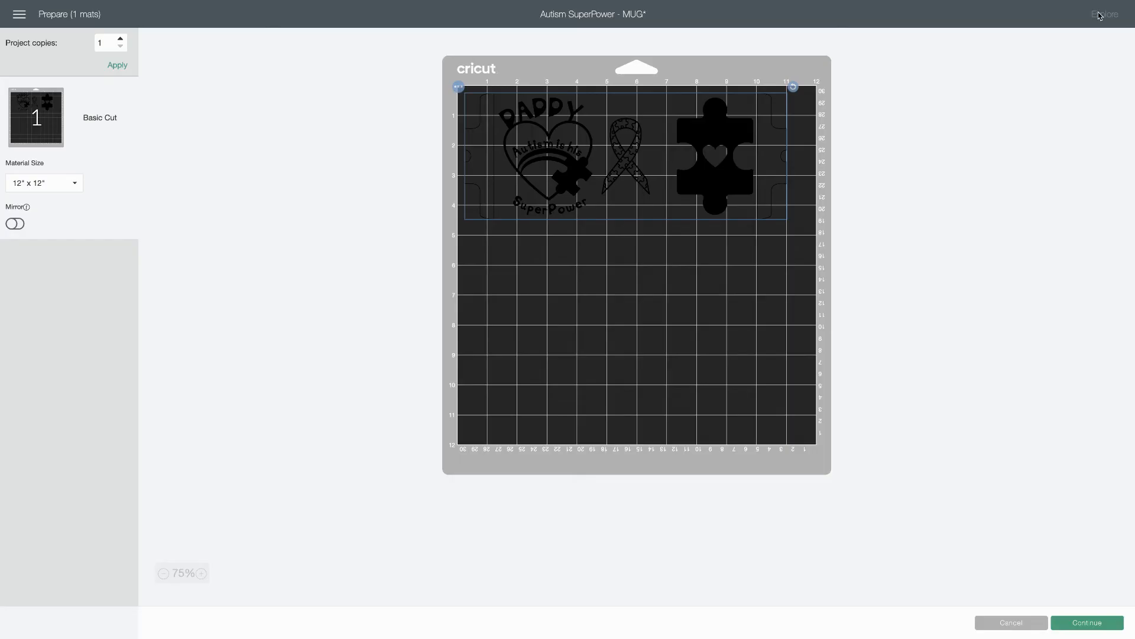
{"action": "left_click", "coordinate": [14, 224]}
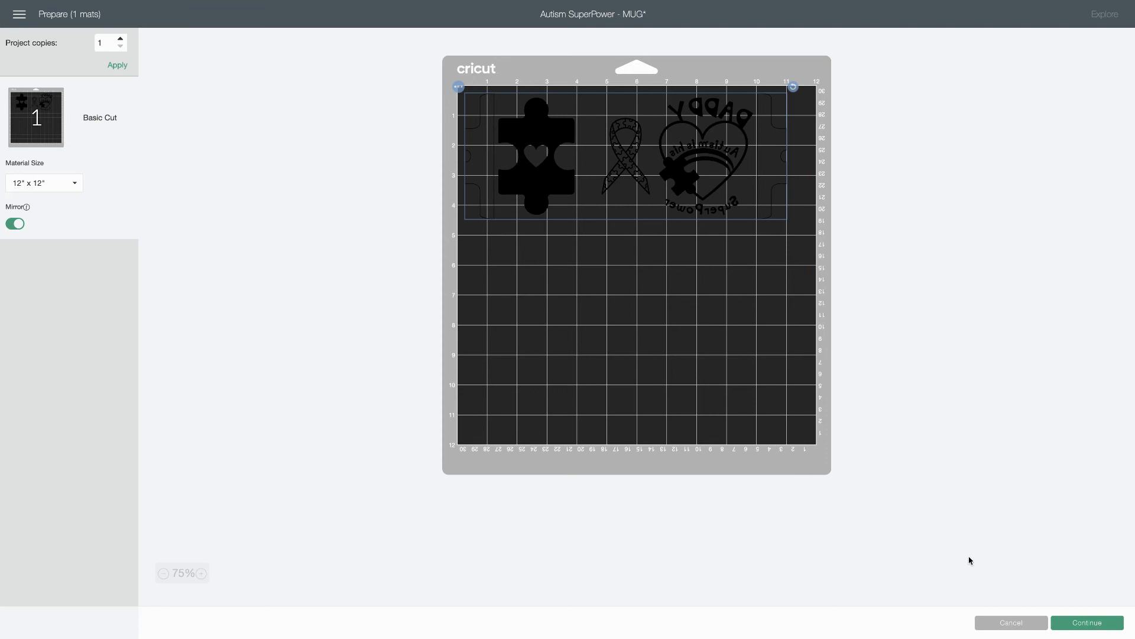
{"action": "left_click", "coordinate": [1079, 625]}
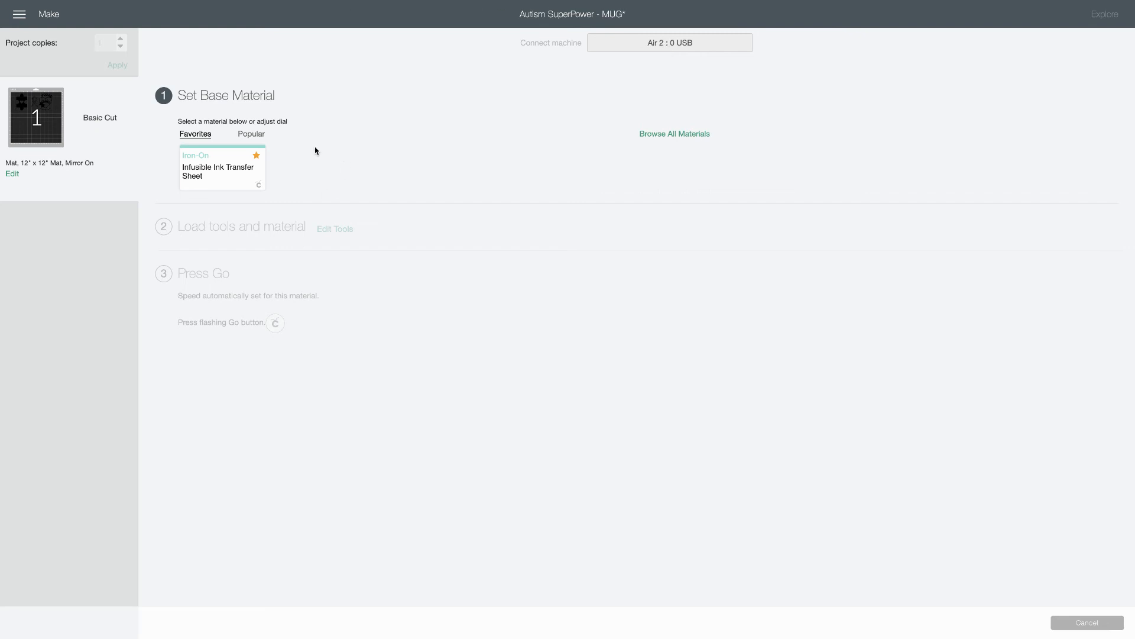
Browse the compatible materials down to the Iron-On group, and set the base material to the favorite Infusible Ink Transfer Sheet
{"action": "left_click", "coordinate": [660, 134]}
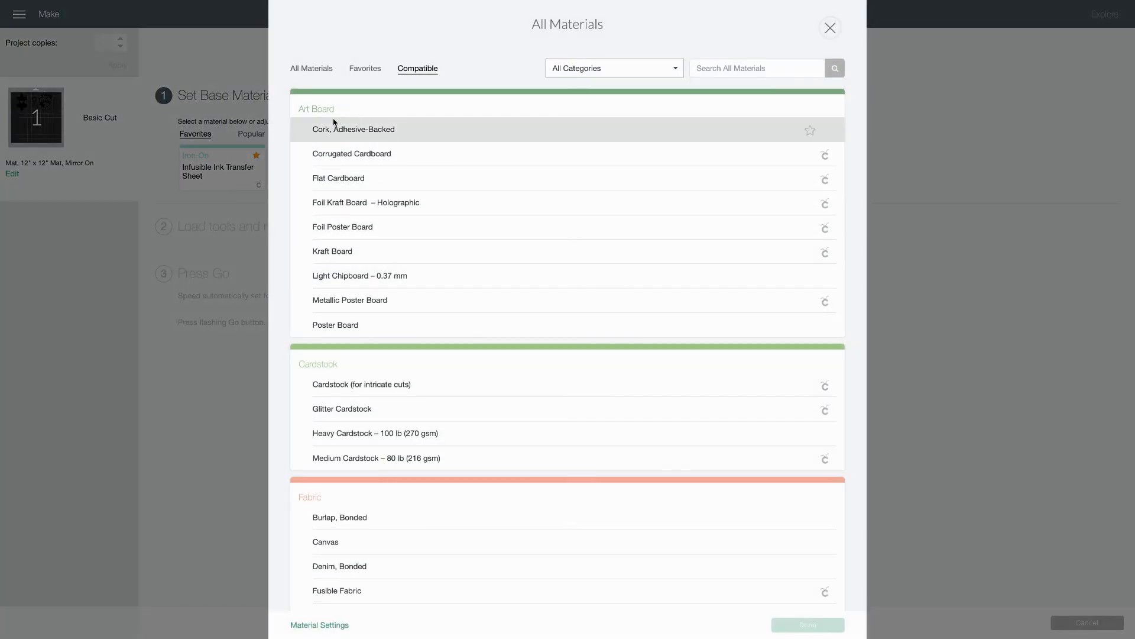
{"action": "scroll", "coordinate": [371, 126], "scroll_direction": "down", "scroll_amount": 10}
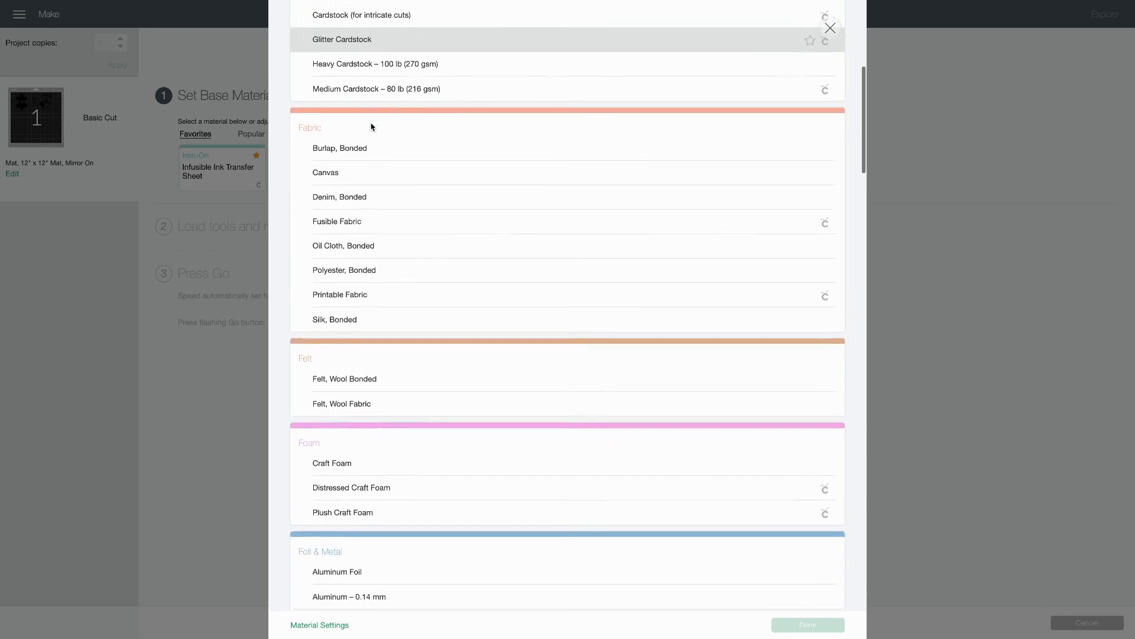
{"action": "scroll", "coordinate": [372, 123], "scroll_direction": "down", "scroll_amount": 3}
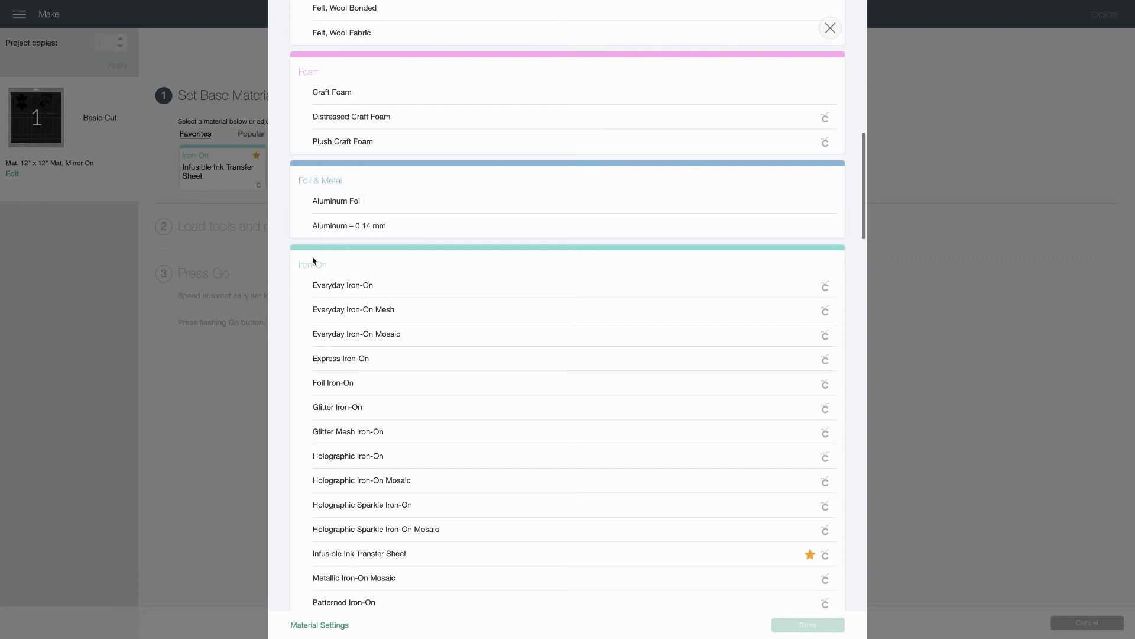
{"action": "scroll", "coordinate": [322, 260], "scroll_direction": "down", "scroll_amount": 5}
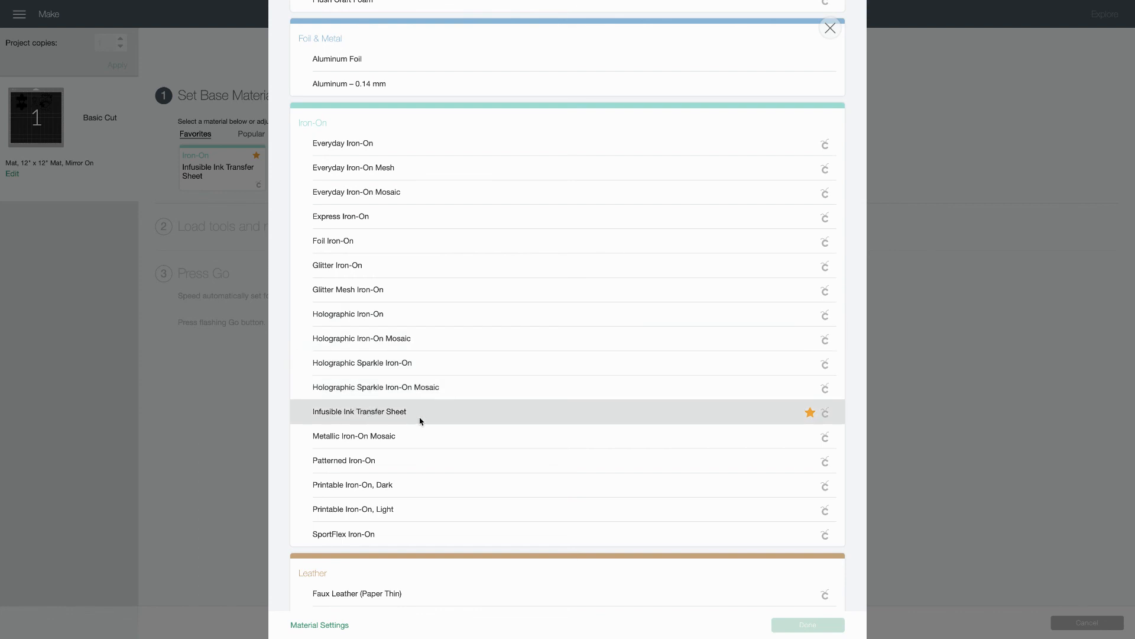
{"action": "left_click", "coordinate": [955, 524]}
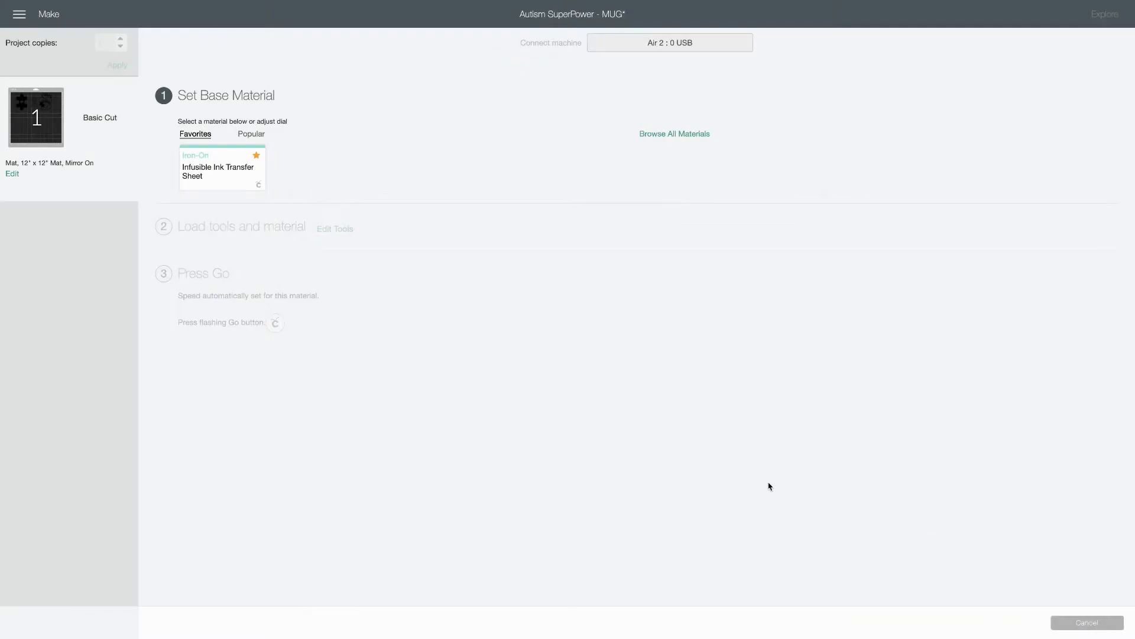
{"action": "left_click", "coordinate": [223, 167]}
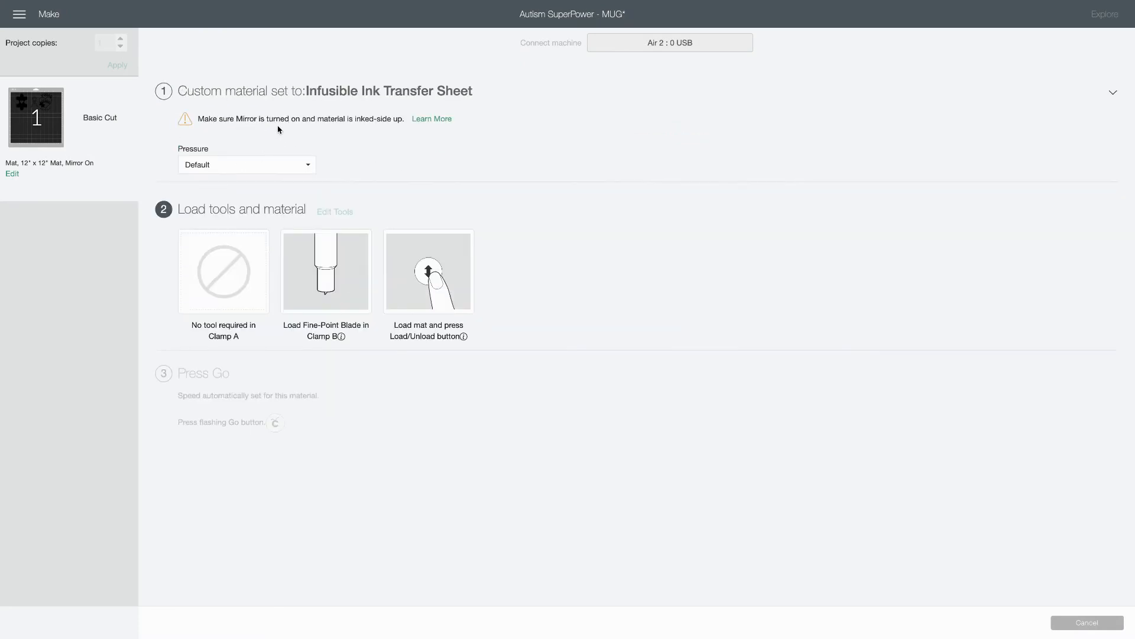